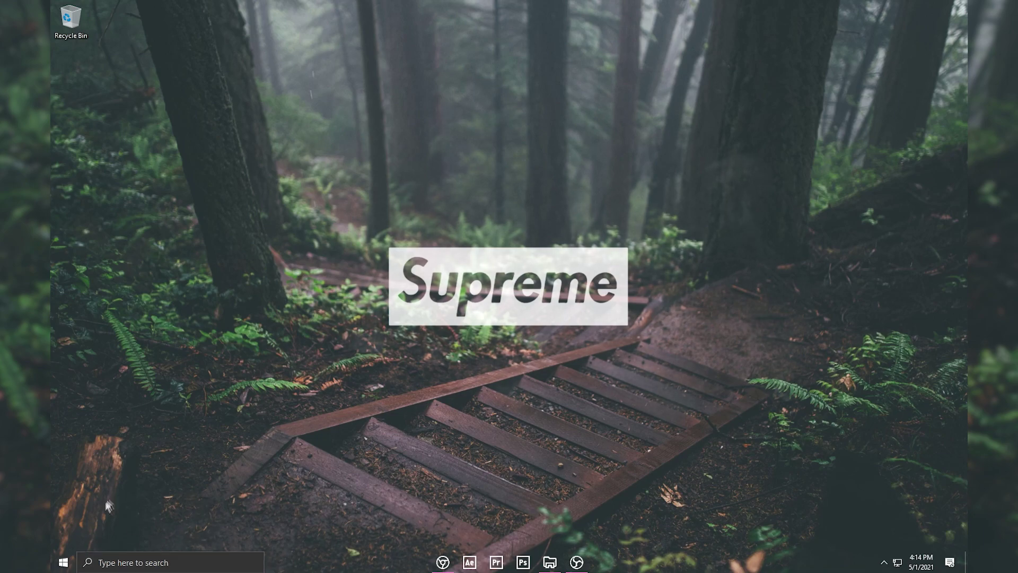
Shrink the taskbar search box down to a compact search icon.
right_click(310, 563)
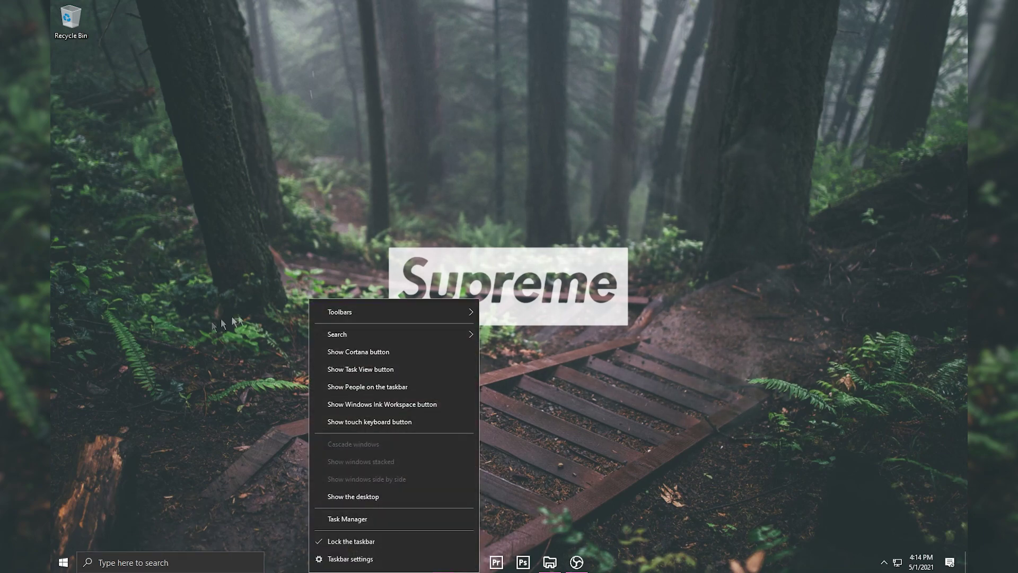
mouse_move(389, 334)
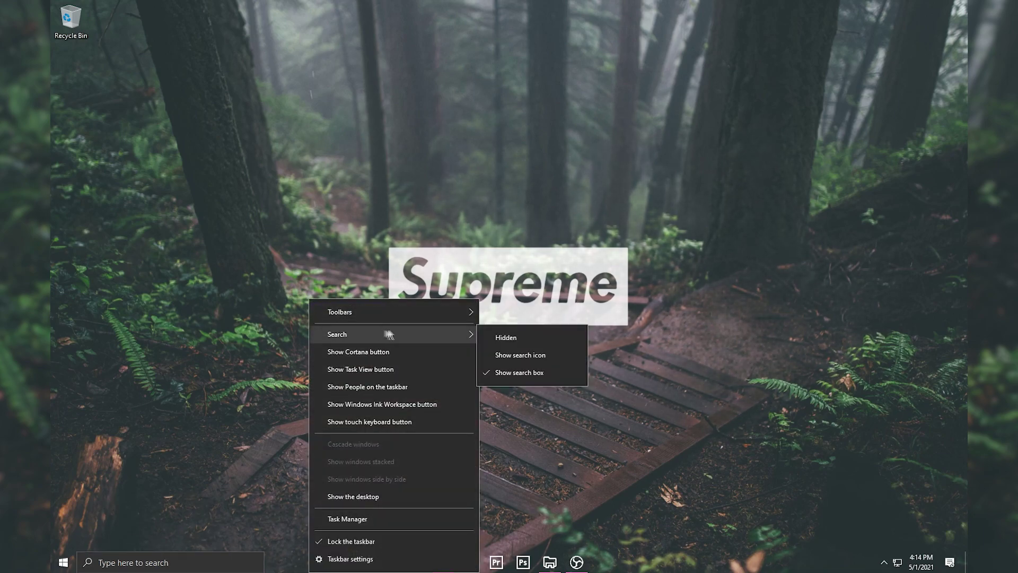
click(527, 354)
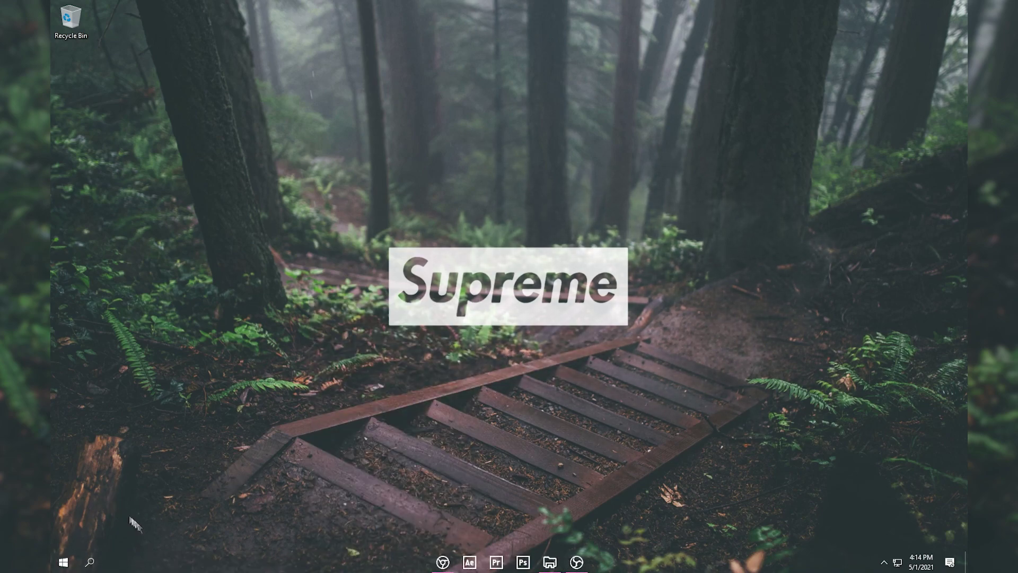
click(90, 562)
click(90, 562)
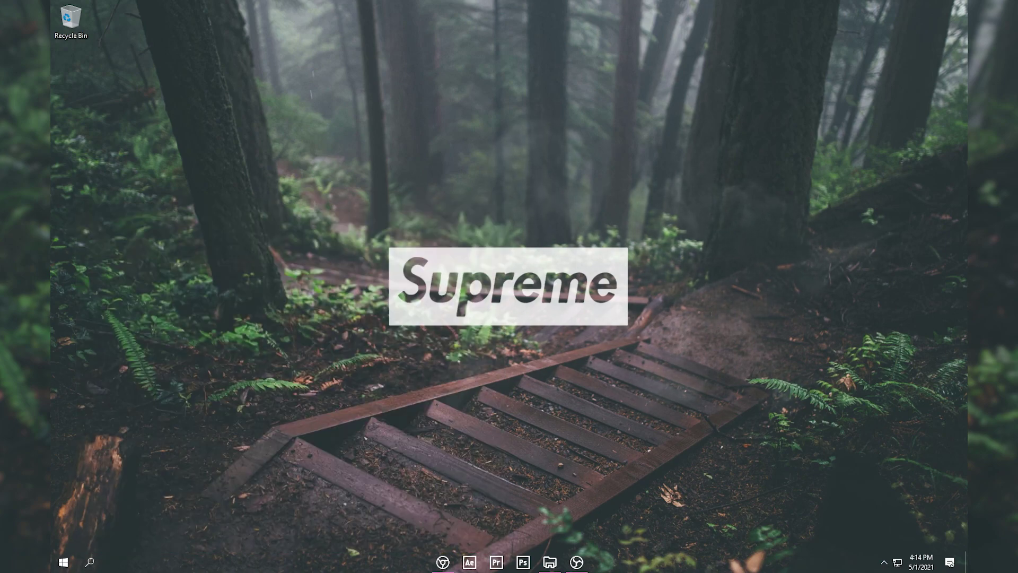
Set taskbar search to Hidden so only the Start button remains.
right_click(160, 562)
mouse_move(238, 334)
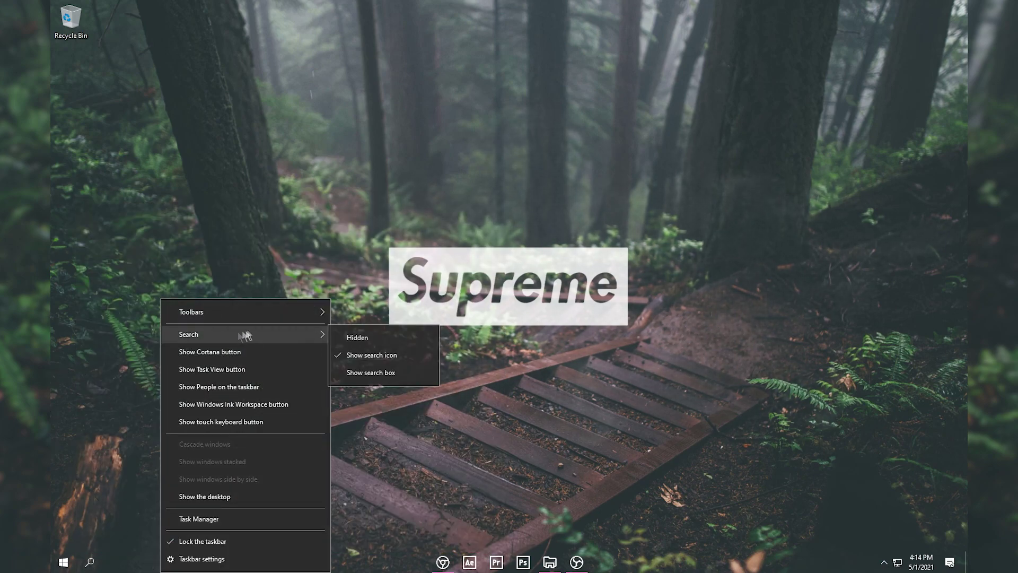
click(364, 336)
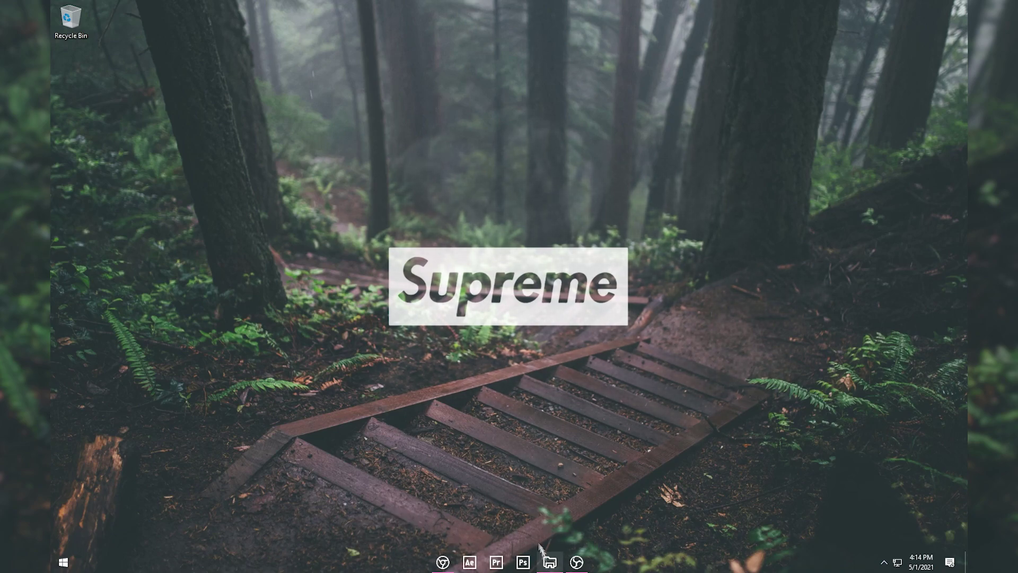
Open E:\Taskbarx and cancel extracting the TaskbarX_1.6.5.0_x86 archive.
click(550, 561)
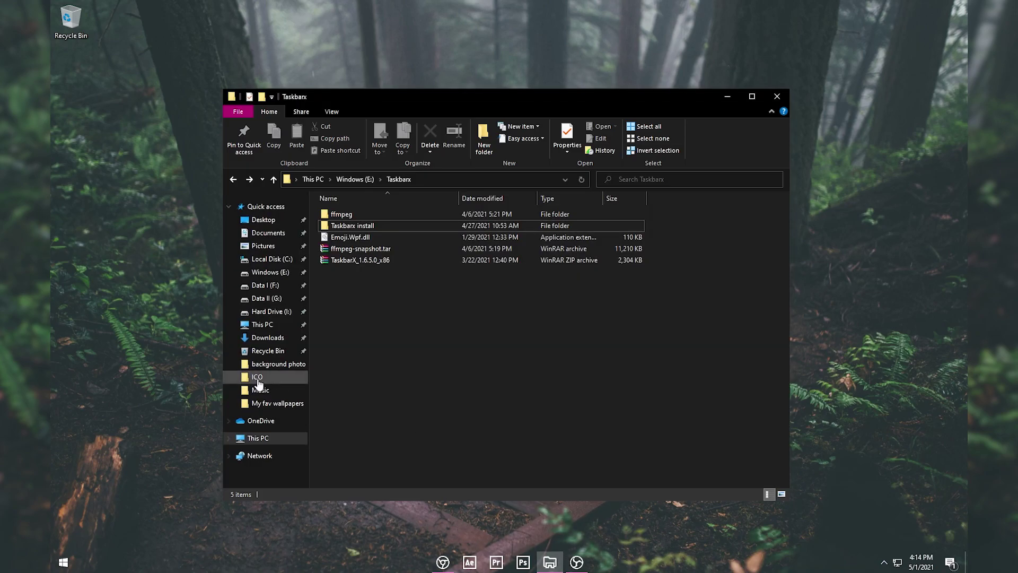
click(369, 262)
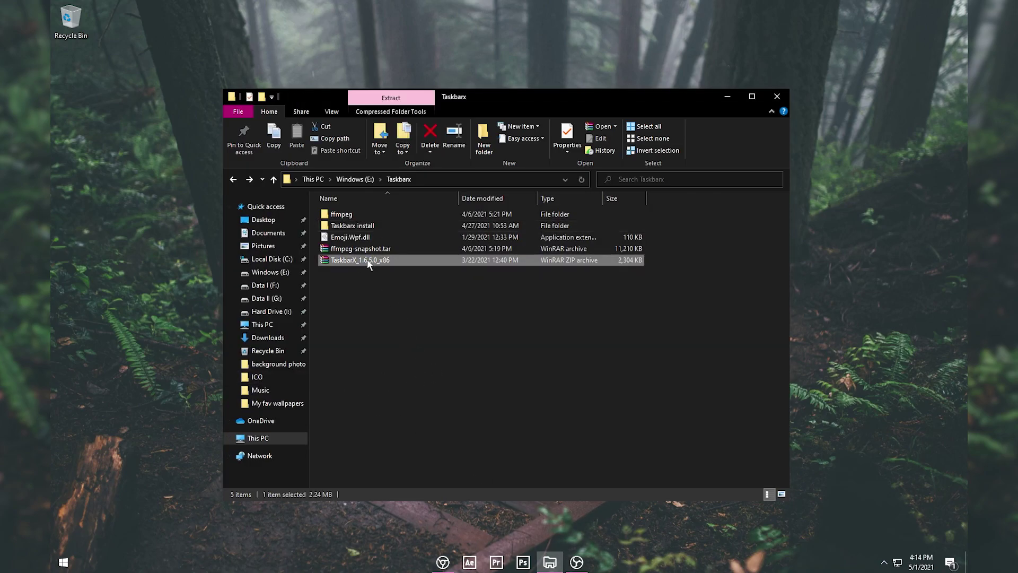
click(397, 303)
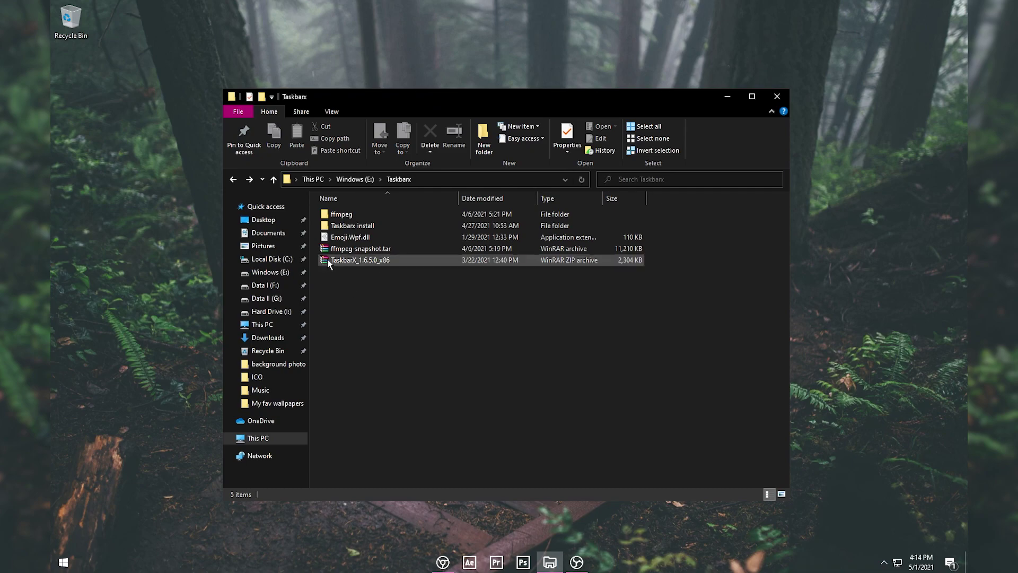
click(342, 261)
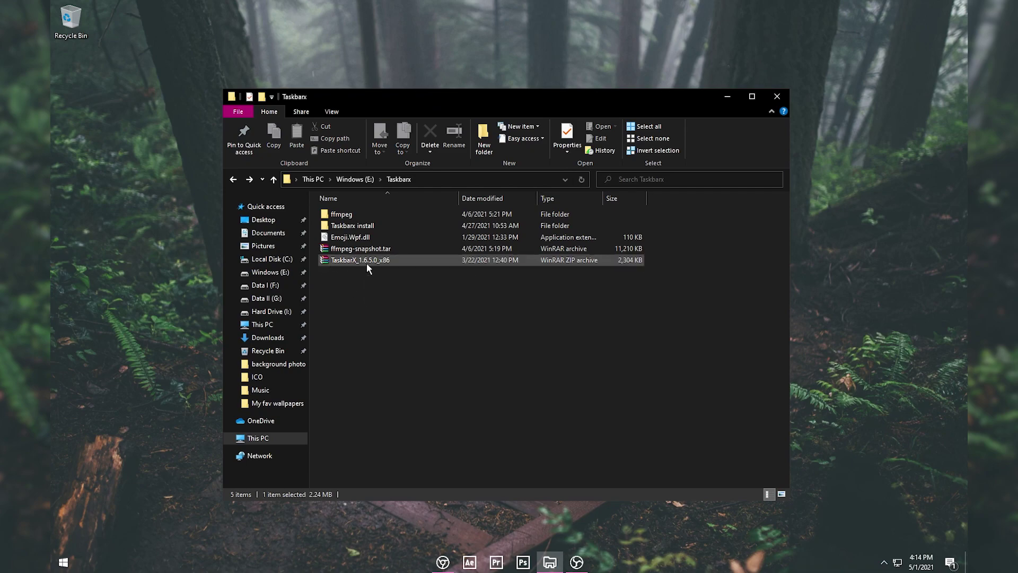
right_click(337, 261)
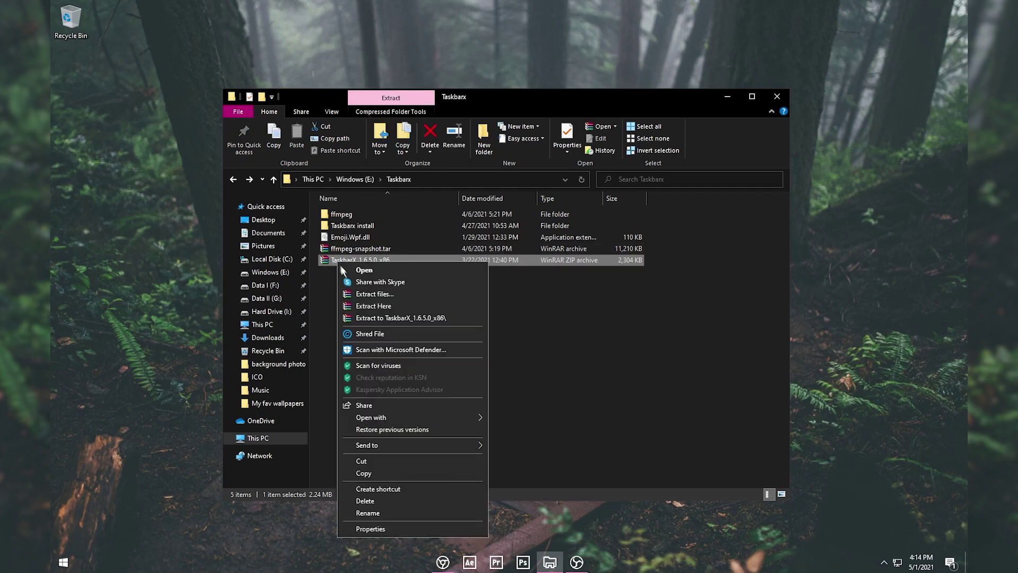
click(376, 295)
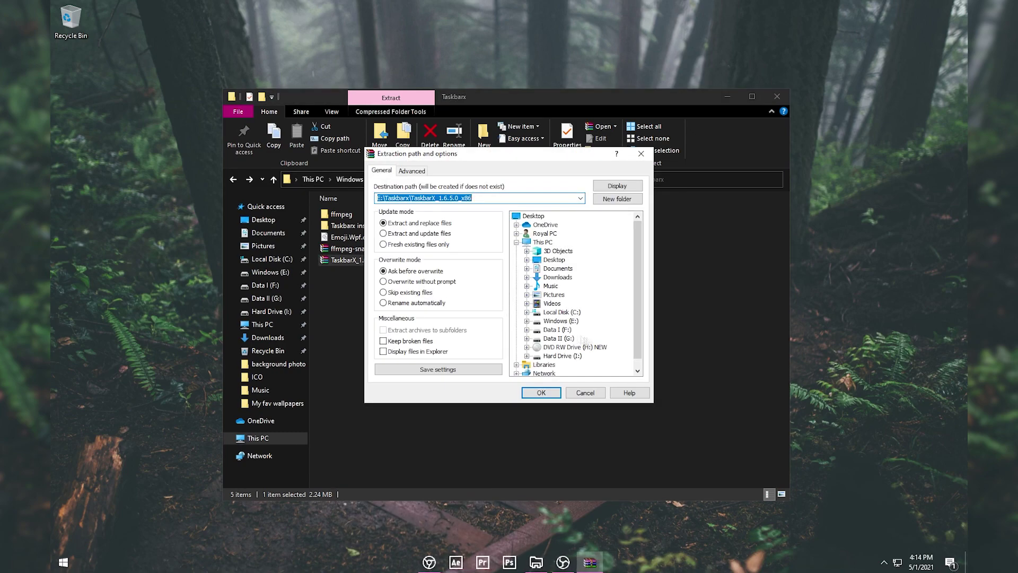
click(641, 153)
Open the Taskbarx install folder and run TaskbarX.exe.
click(423, 309)
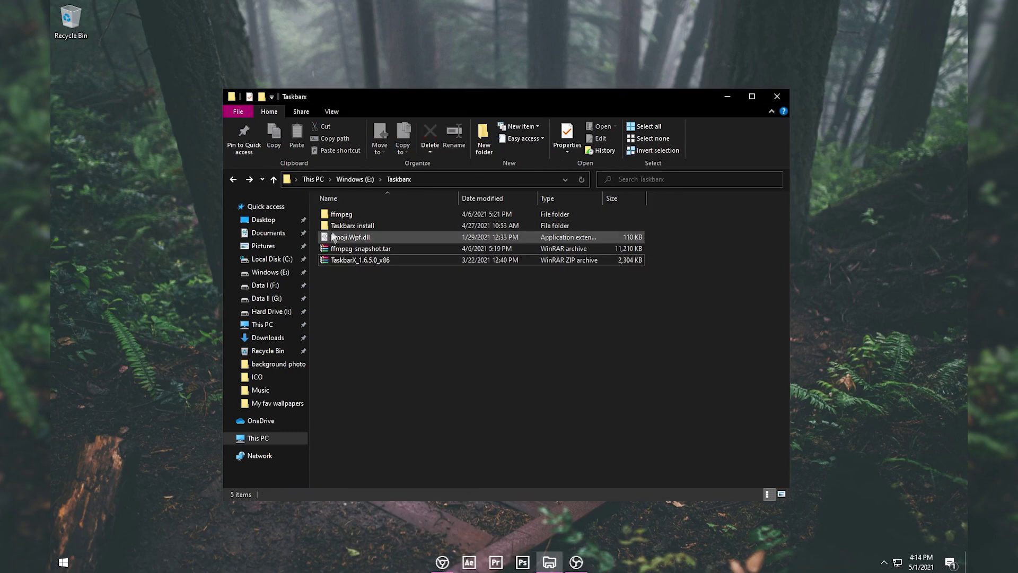
double_click(341, 226)
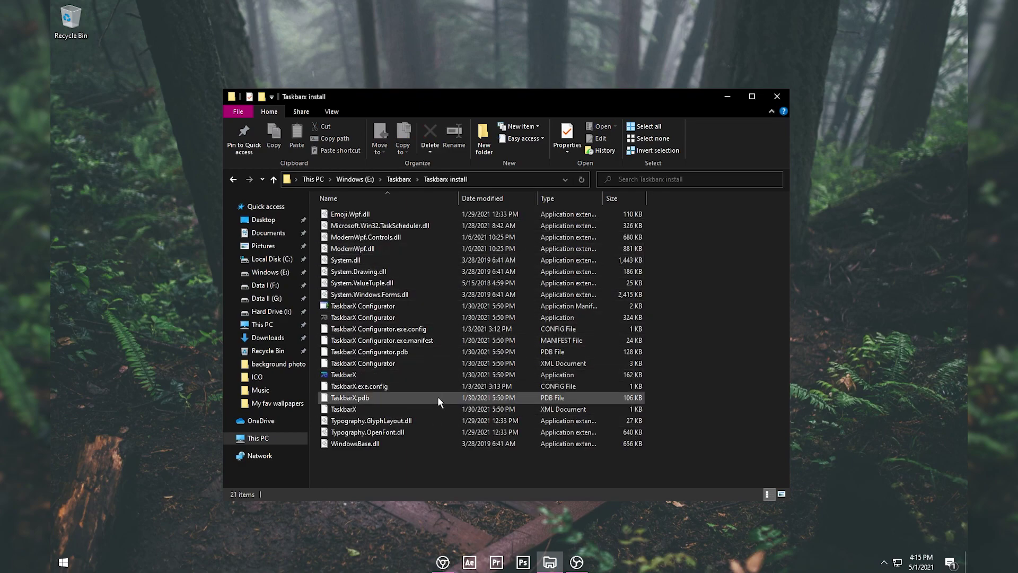
double_click(412, 377)
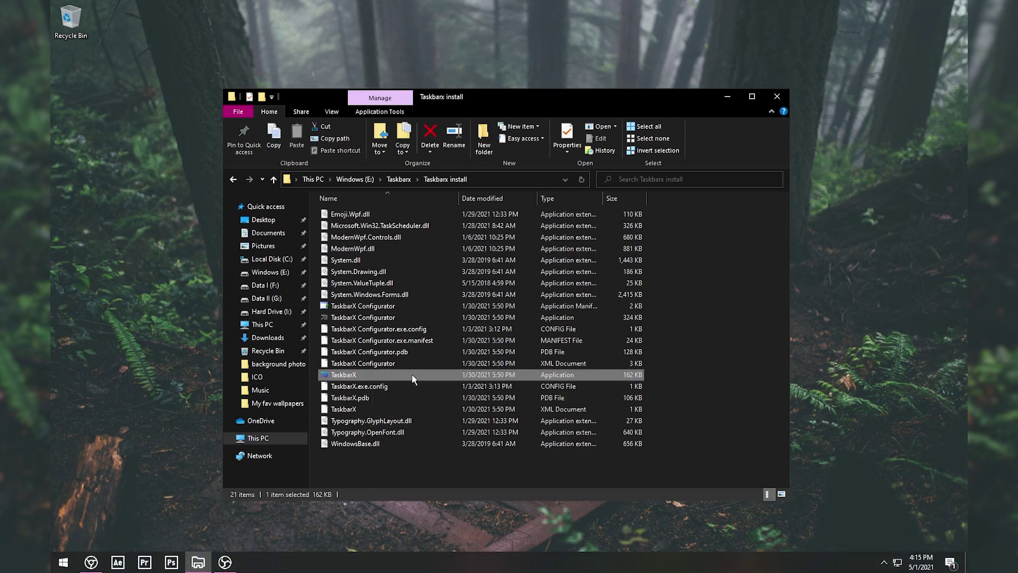
click(405, 476)
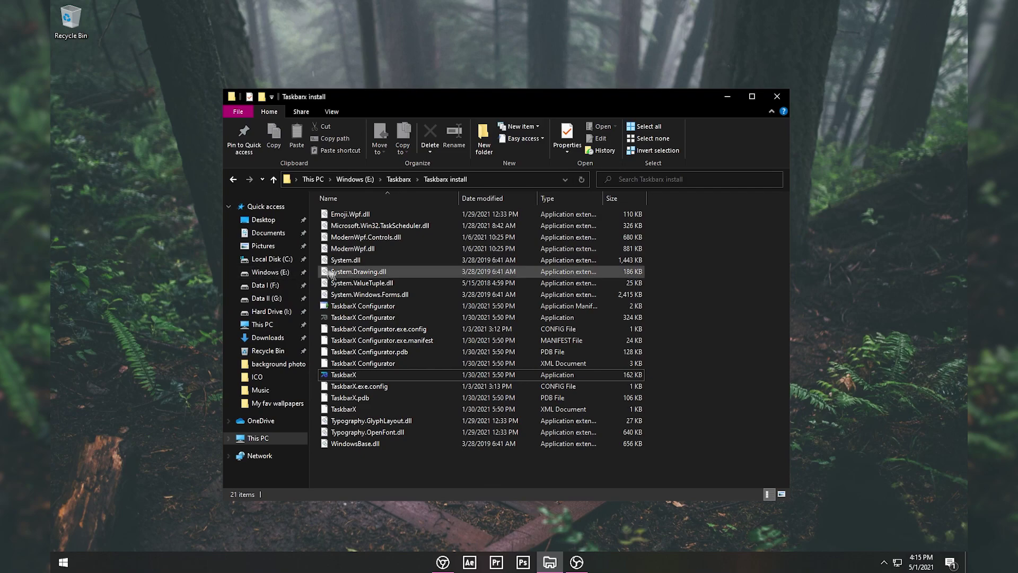
click(422, 314)
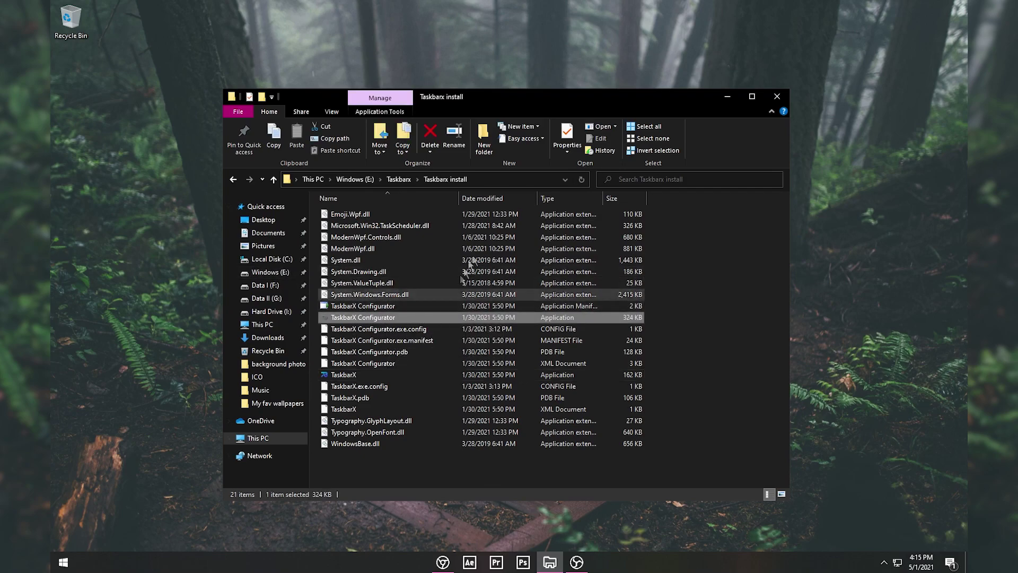
Launch TaskbarX Configurator and apply the Transparent taskbar style.
click(726, 98)
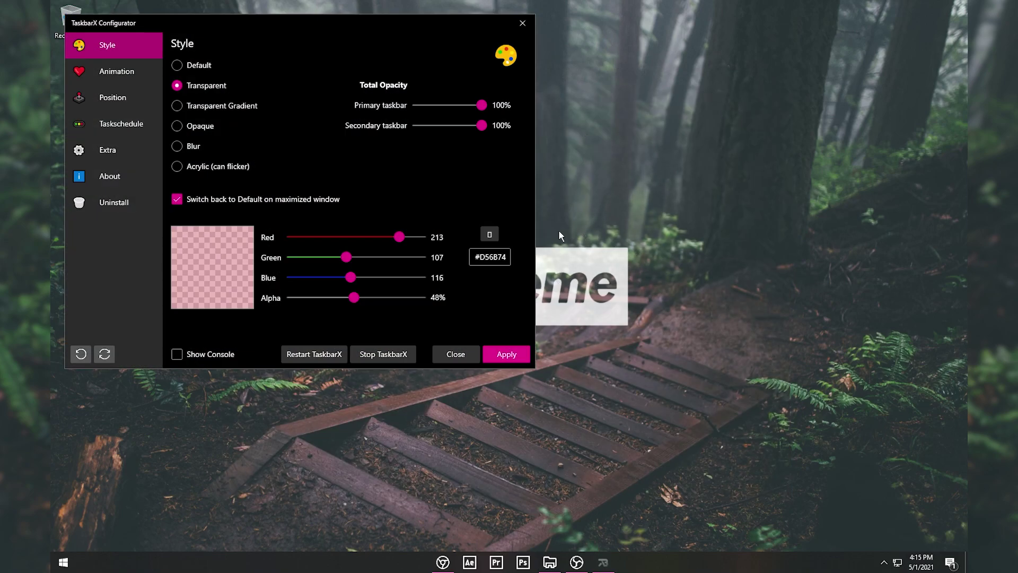
drag(177, 31, 377, 96)
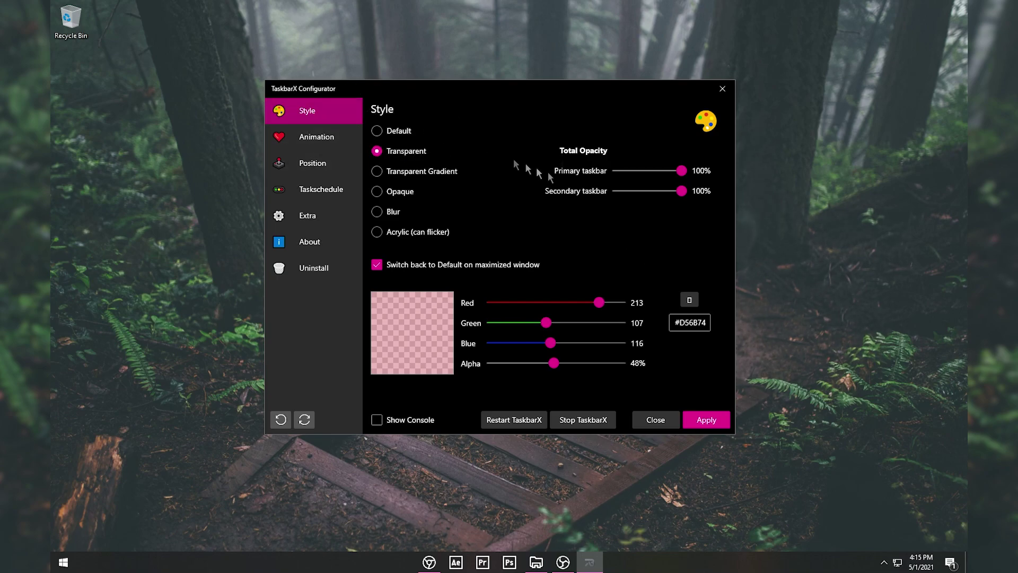
click(706, 419)
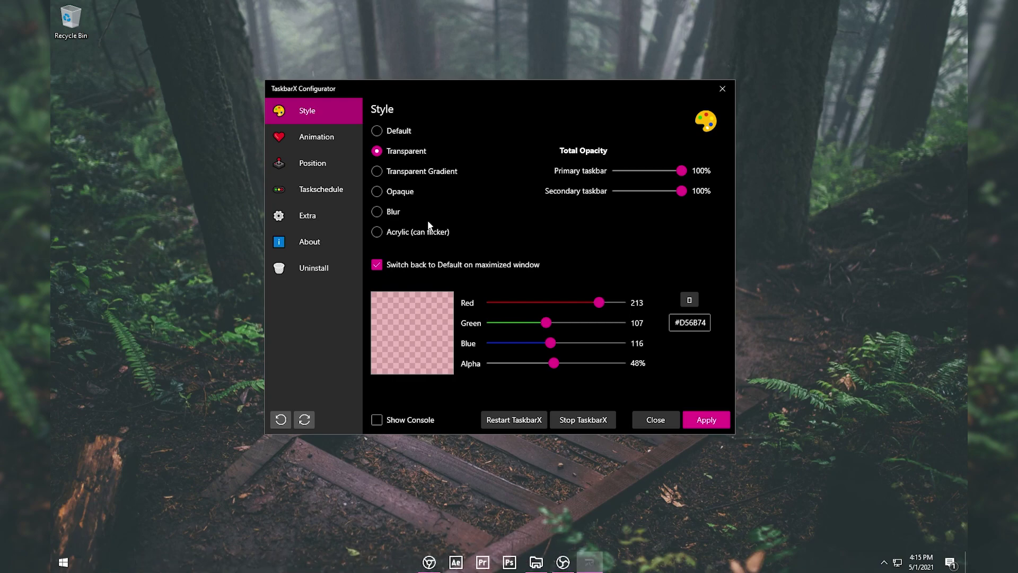
Review the Animation, Position and About pages, reapply Transparent, and close the configurator.
click(317, 137)
click(313, 163)
click(312, 242)
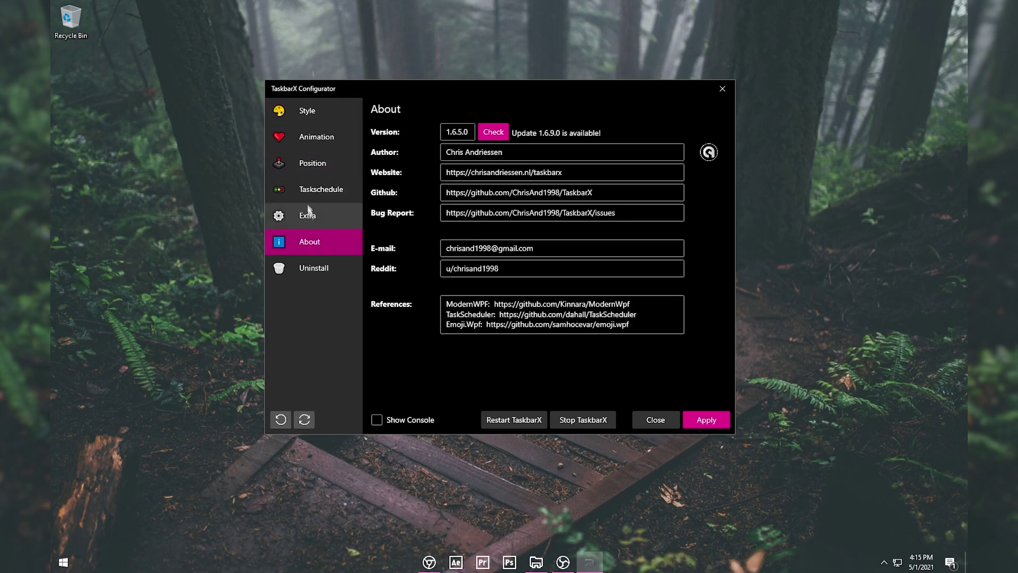
click(306, 165)
click(293, 113)
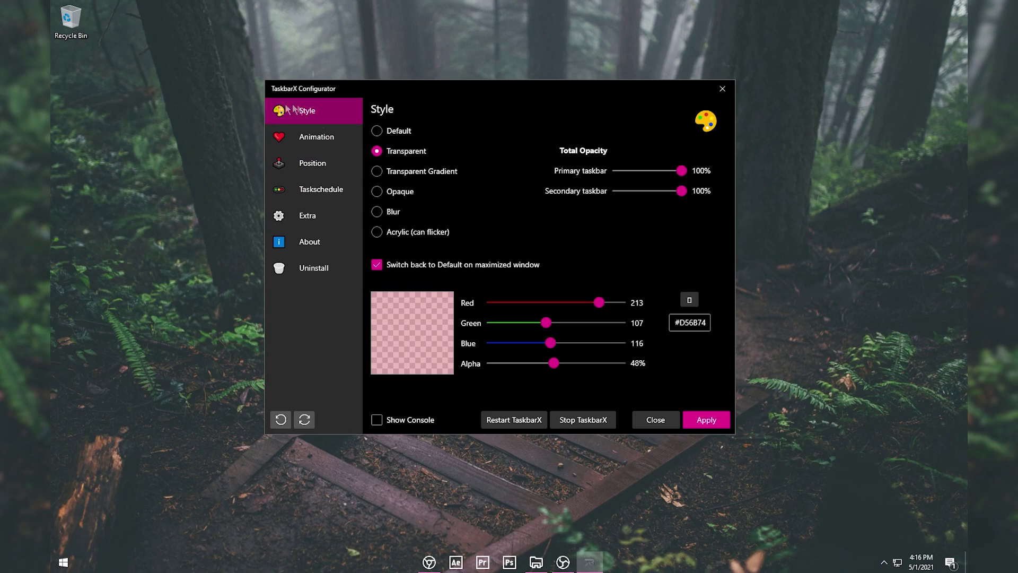
click(707, 419)
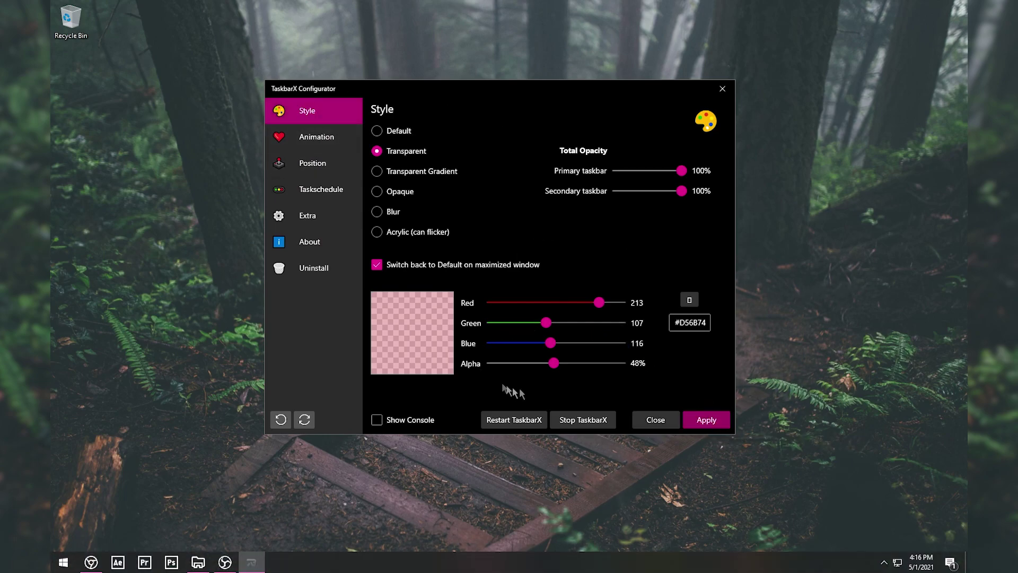
click(647, 419)
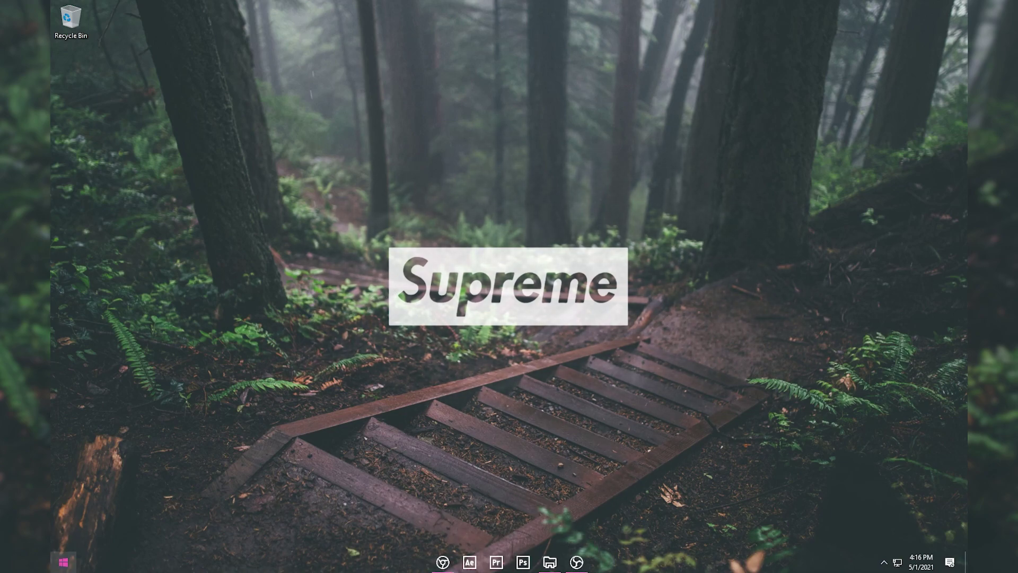
Launch Icons8 Pichon, search 'discord', and show the PNG format and size options.
click(62, 562)
text(pi)
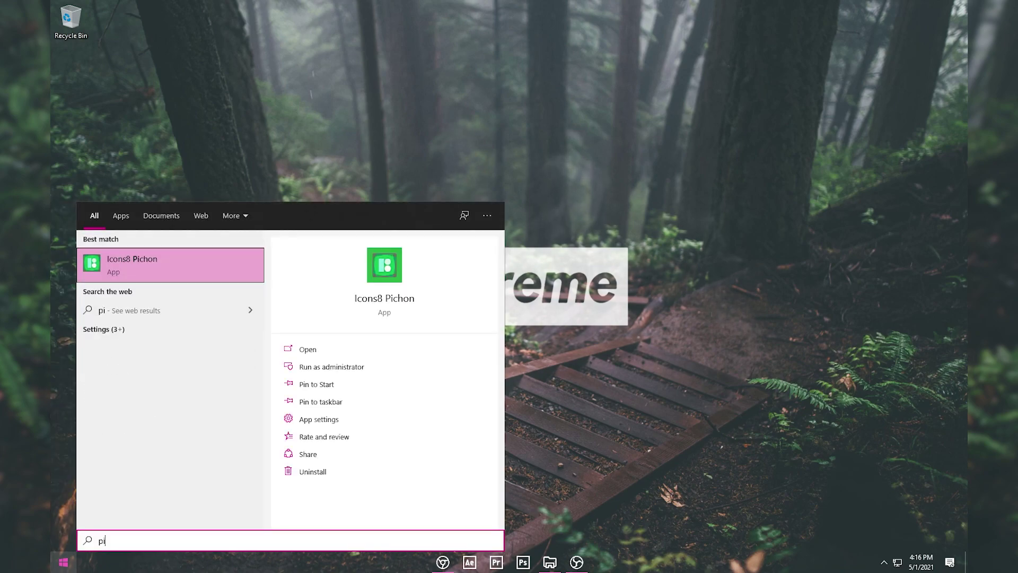
key(Return)
click(787, 292)
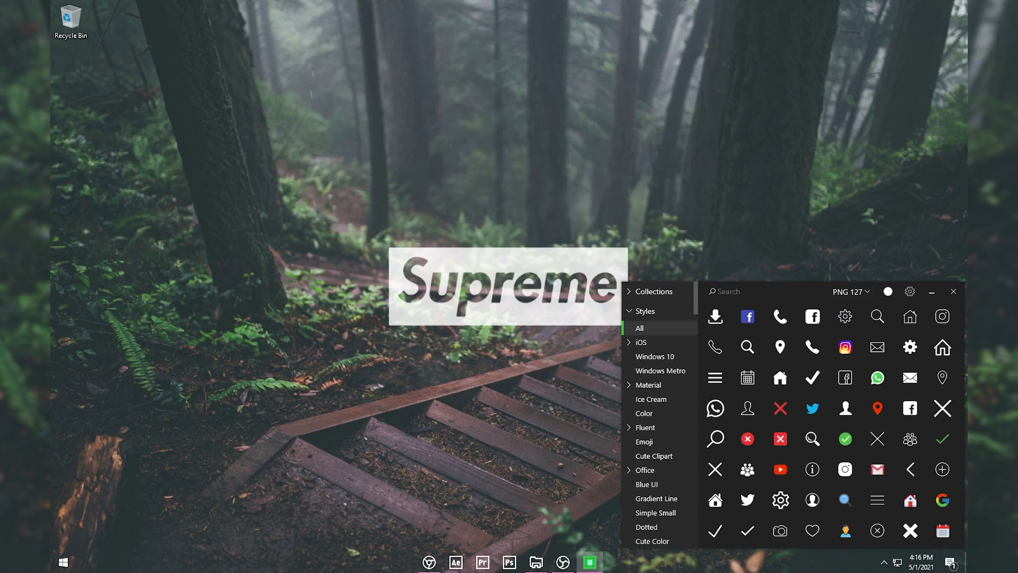
text(discord)
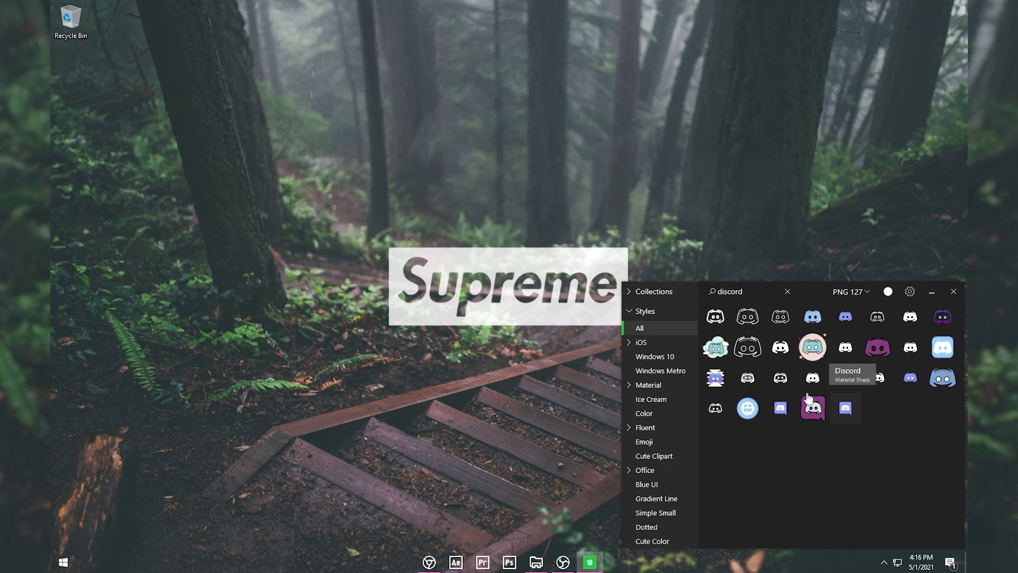
click(843, 294)
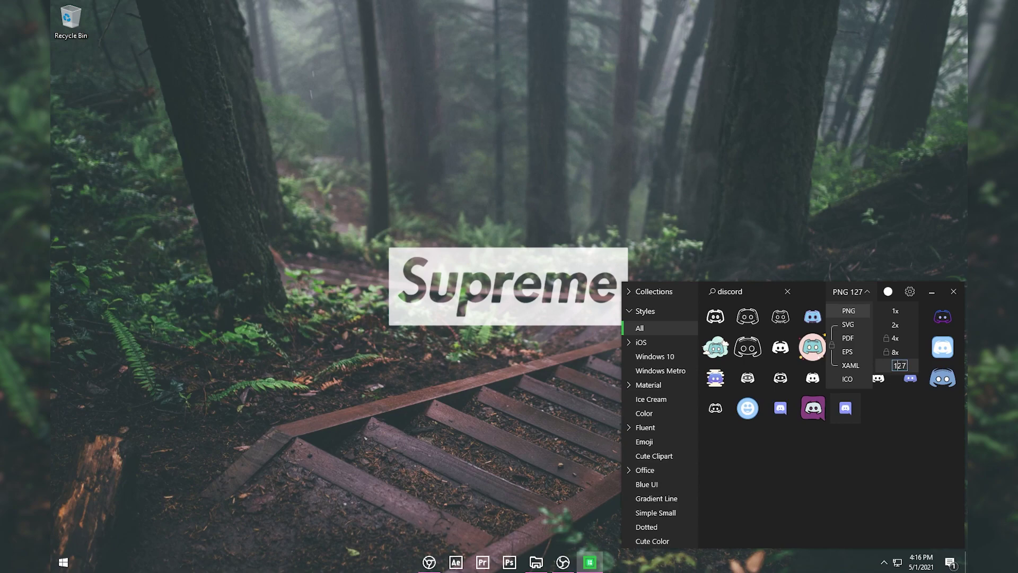
Set the icon size to 256 px and clear the Discord search.
text(256)
click(896, 415)
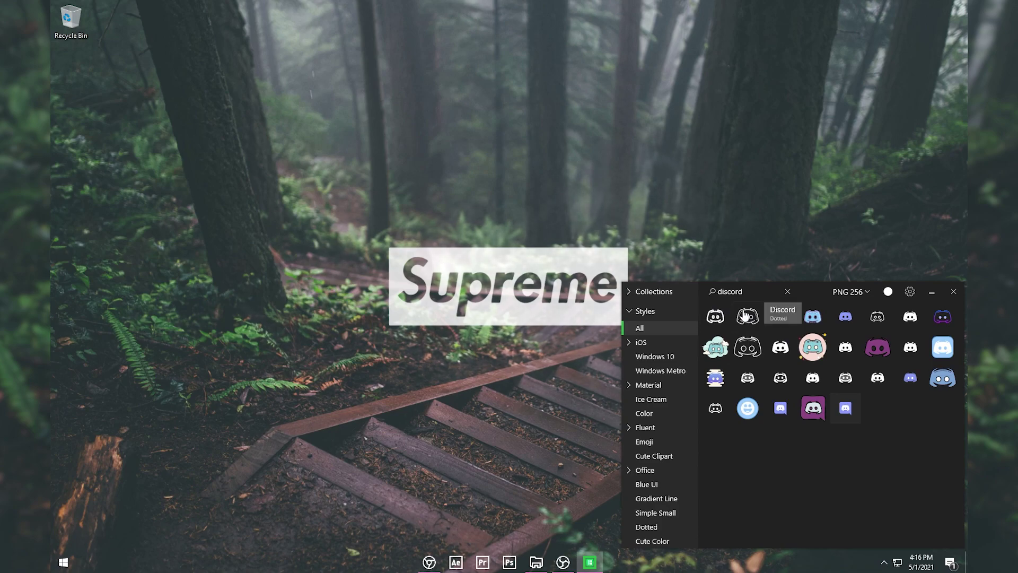
click(787, 291)
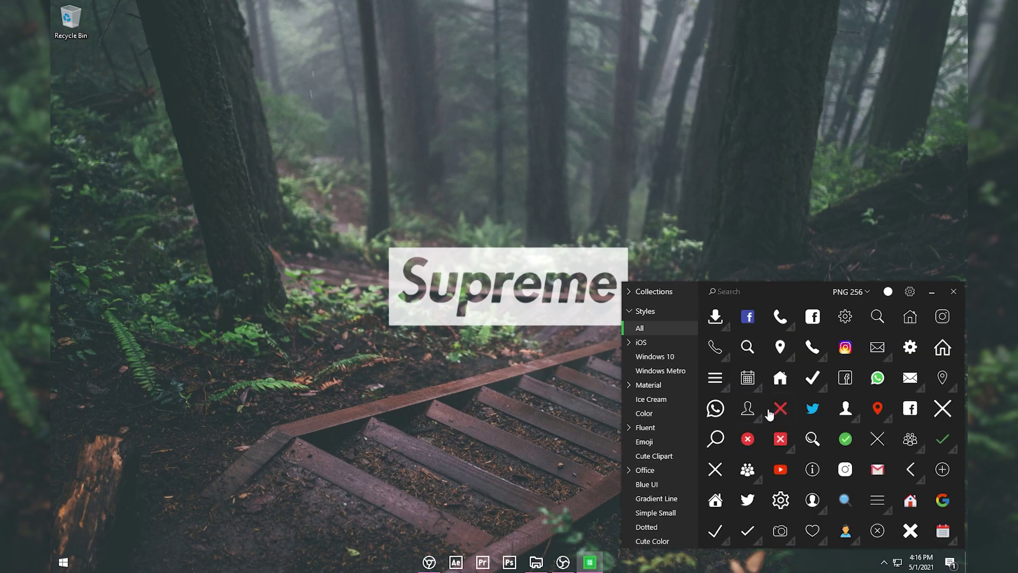
scroll(769, 451, down, 5)
scroll(767, 474, up, 5)
Set the icon size back to 127 px, search 'discord' again, and switch to Photopea.
click(850, 291)
double_click(894, 366)
text(127)
key(Return)
click(718, 284)
text(disc)
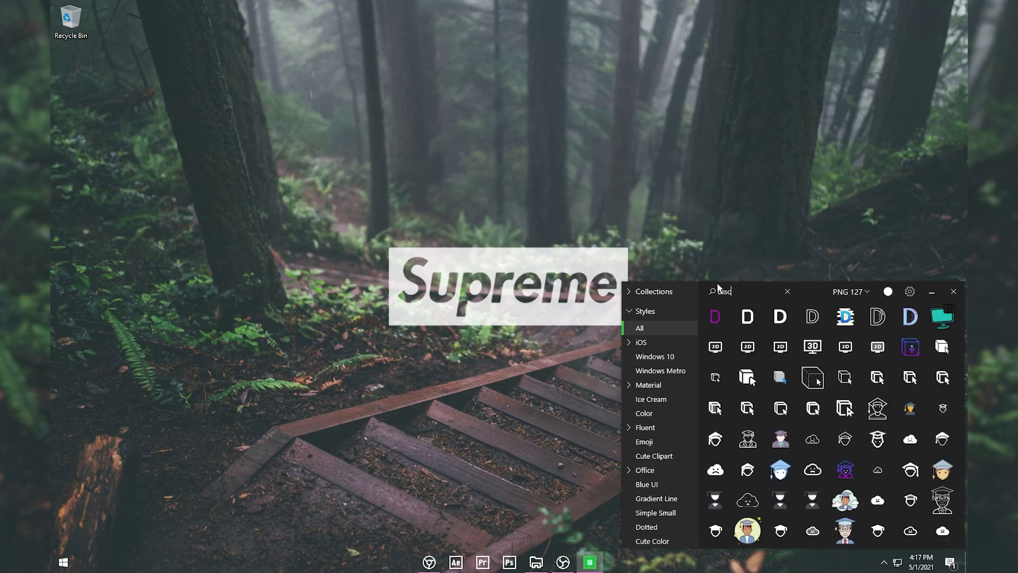
text(ord)
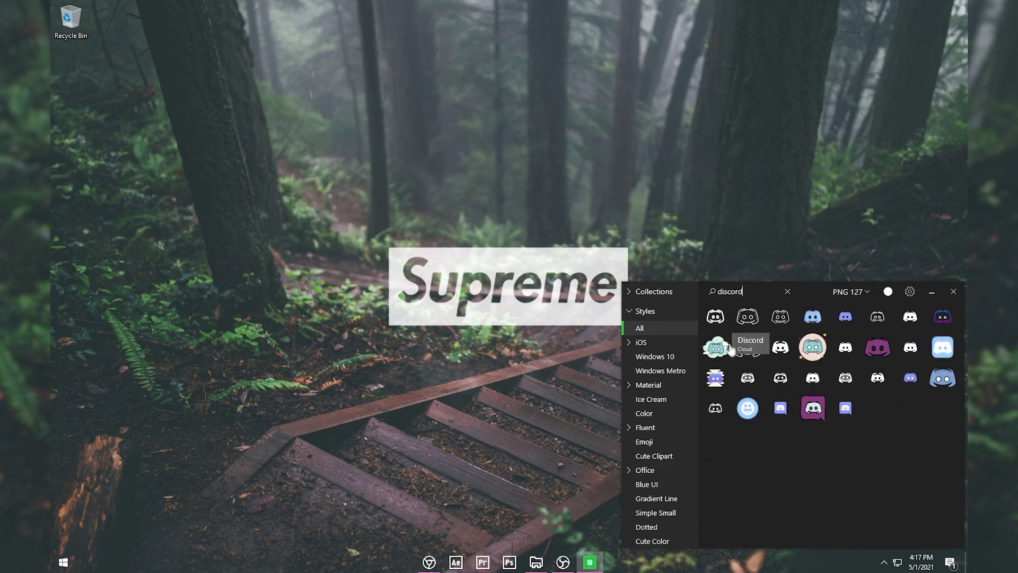
click(430, 564)
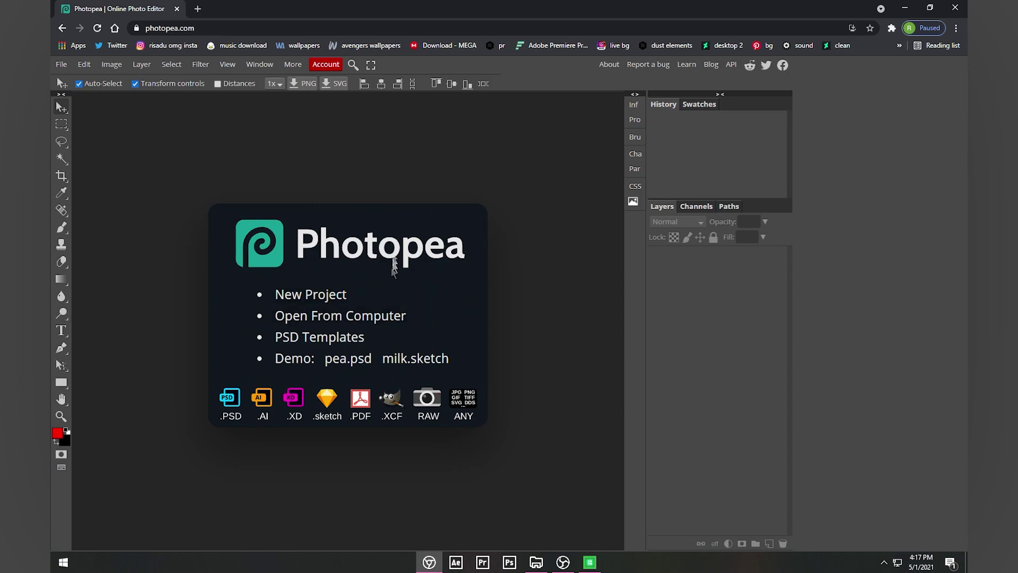
Create a new 256×256 Photopea project with a transparent background.
click(285, 295)
click(137, 131)
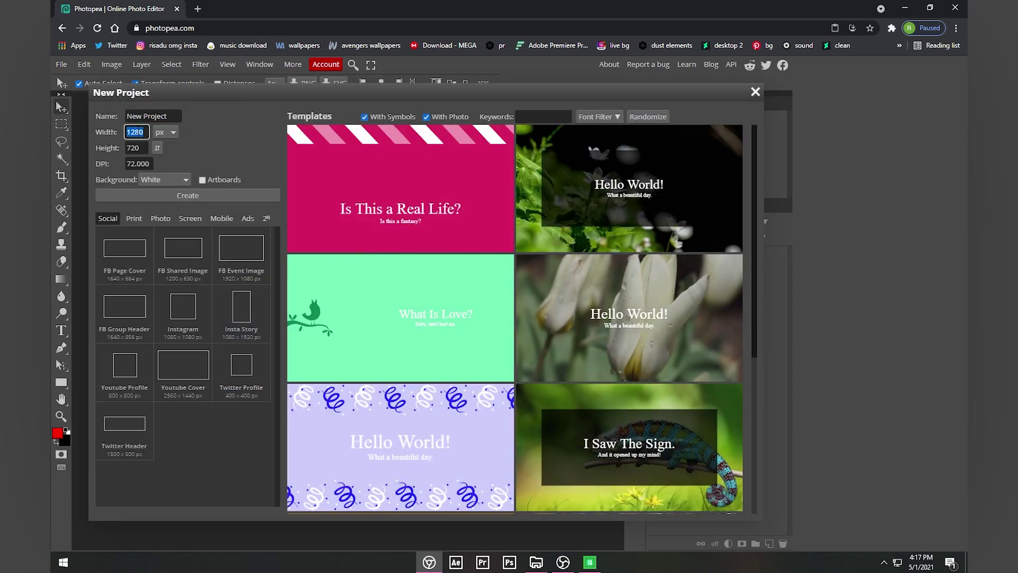
text(256)
key(Tab)
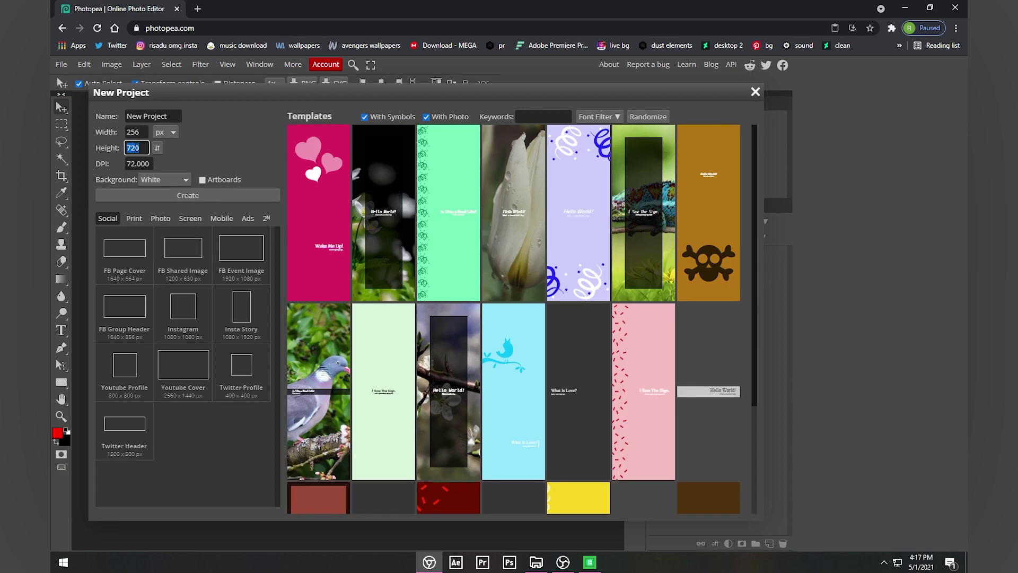
text(256)
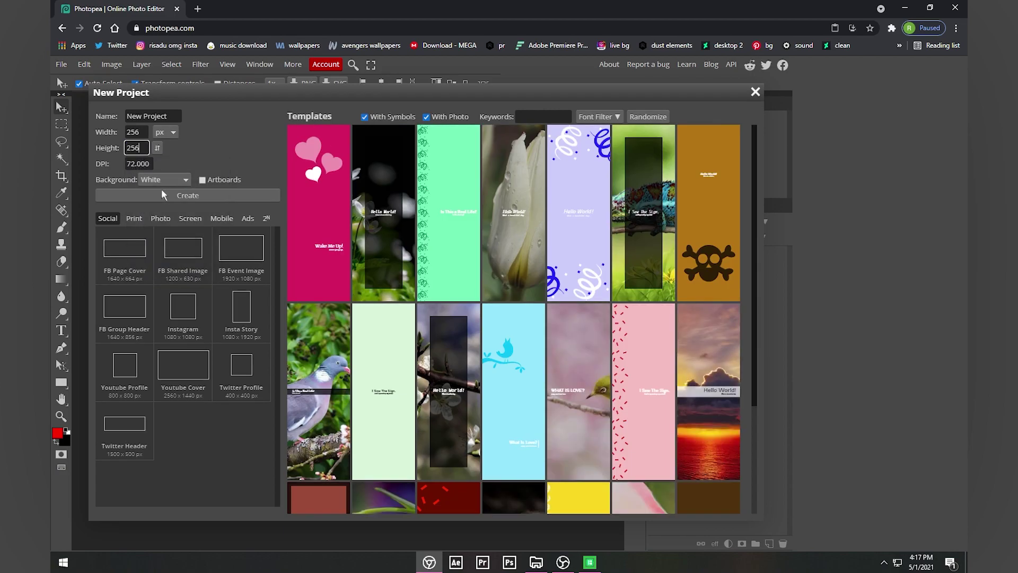
click(163, 181)
click(167, 211)
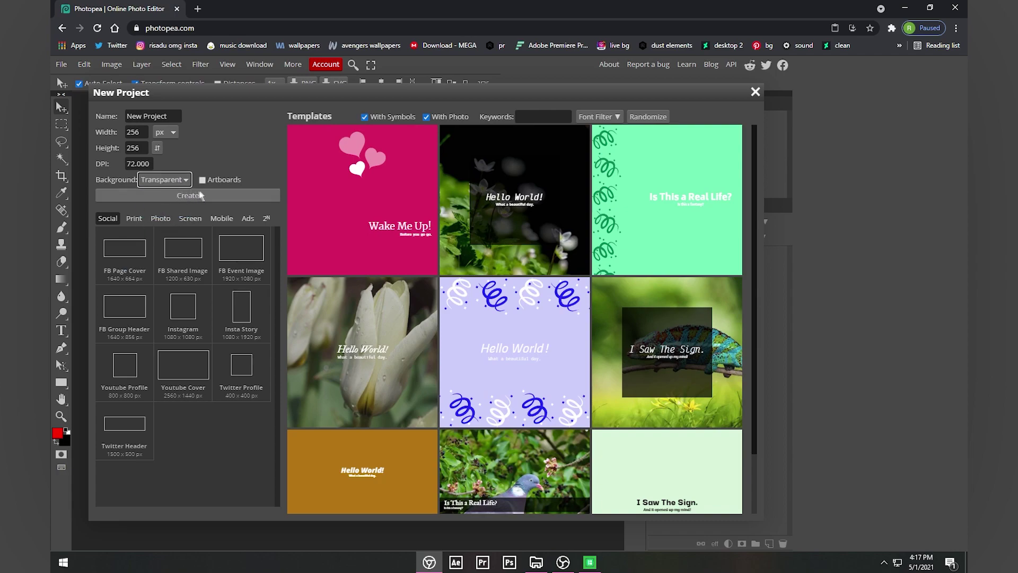
click(202, 195)
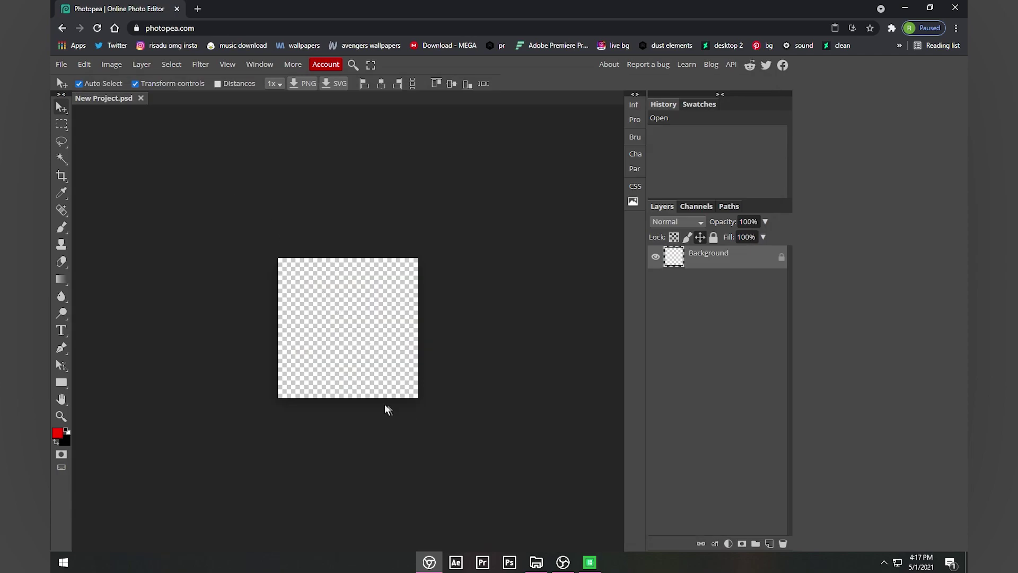
Drag the white Discord icon from Icons8 onto the canvas and commit it.
click(590, 562)
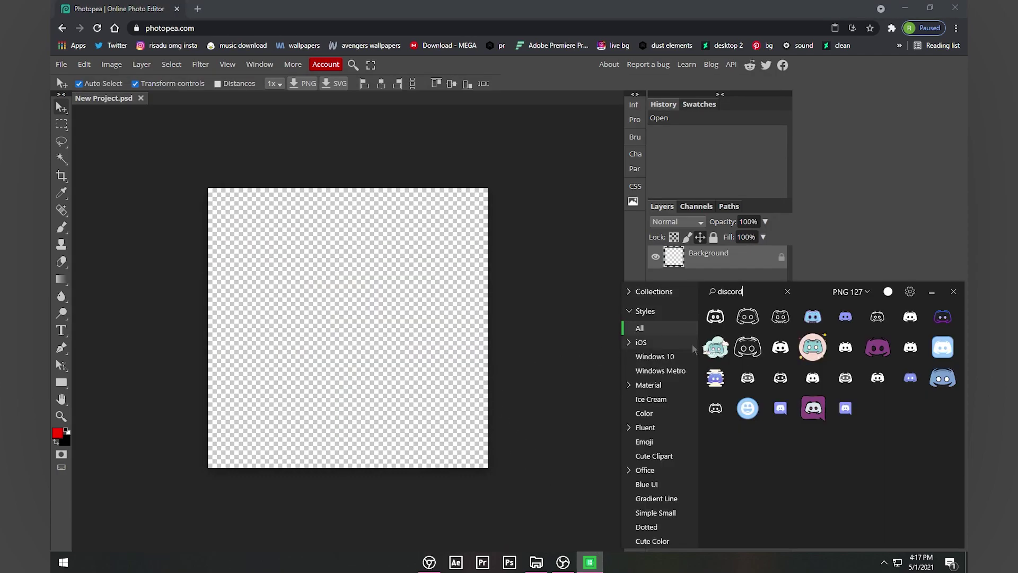
drag(715, 317, 350, 315)
click(487, 84)
key(ctrl+plus)
key(ctrl+minus)
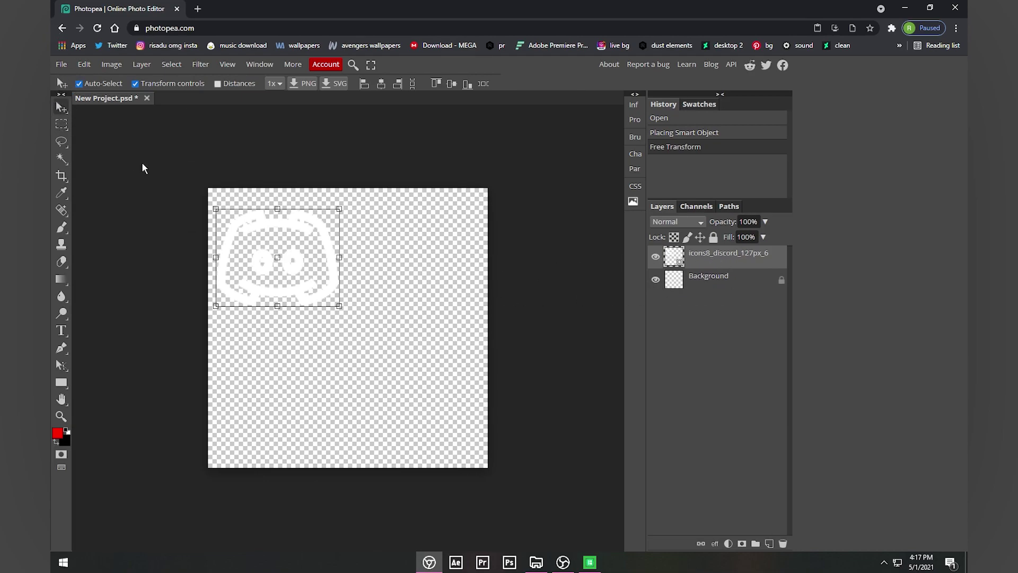
Center the Discord icon horizontally and vertically on the canvas.
key(ctrl+a)
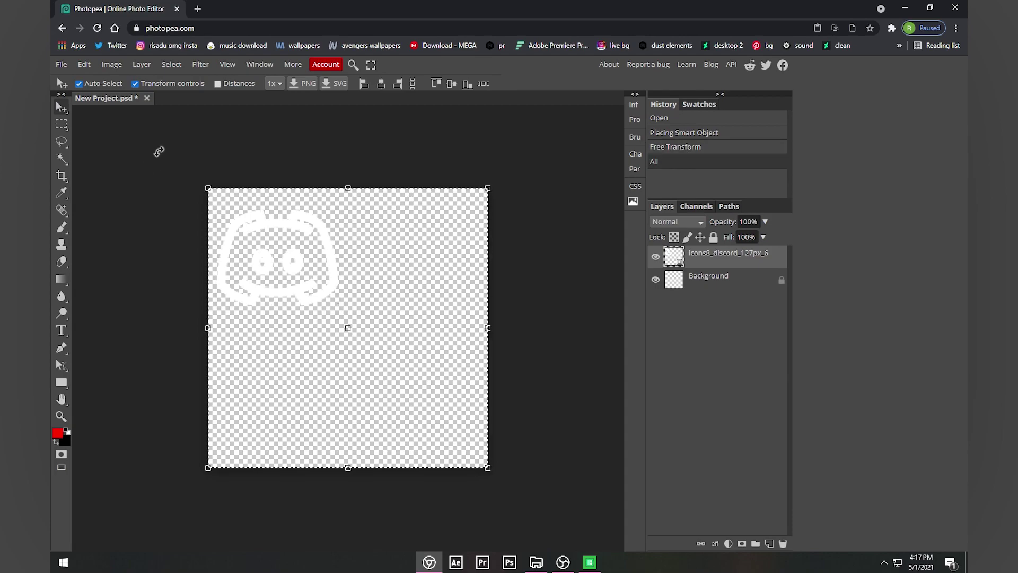
click(382, 83)
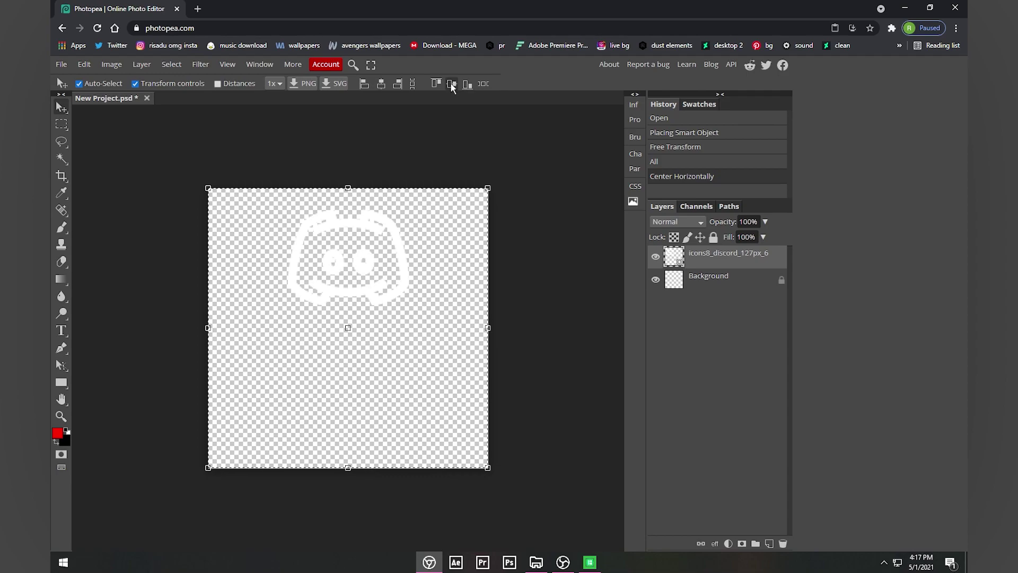
click(452, 84)
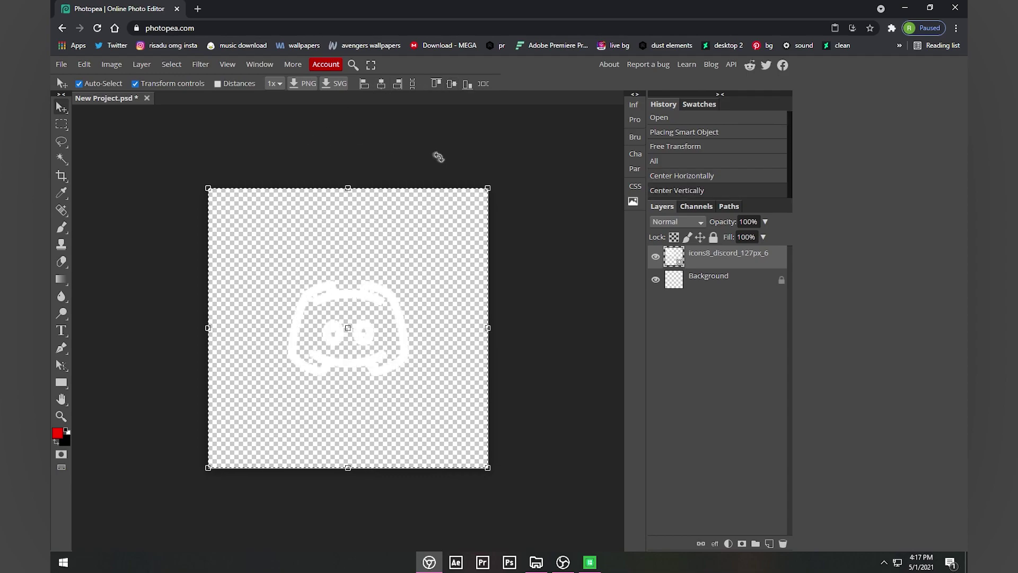
key(ctrl+d)
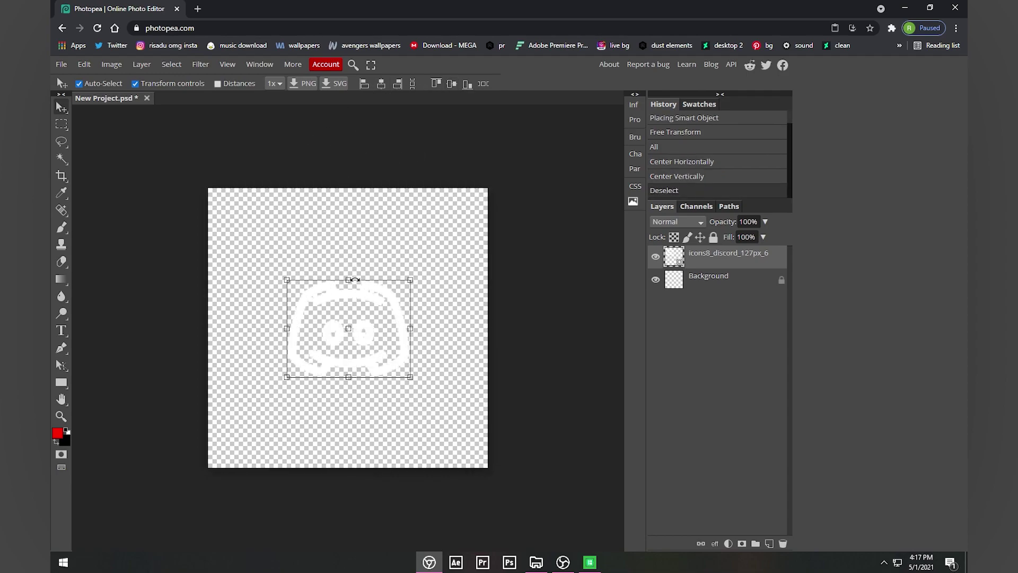
Scale the Discord icon up to about 207% to nearly fill the canvas.
key(ctrl+t)
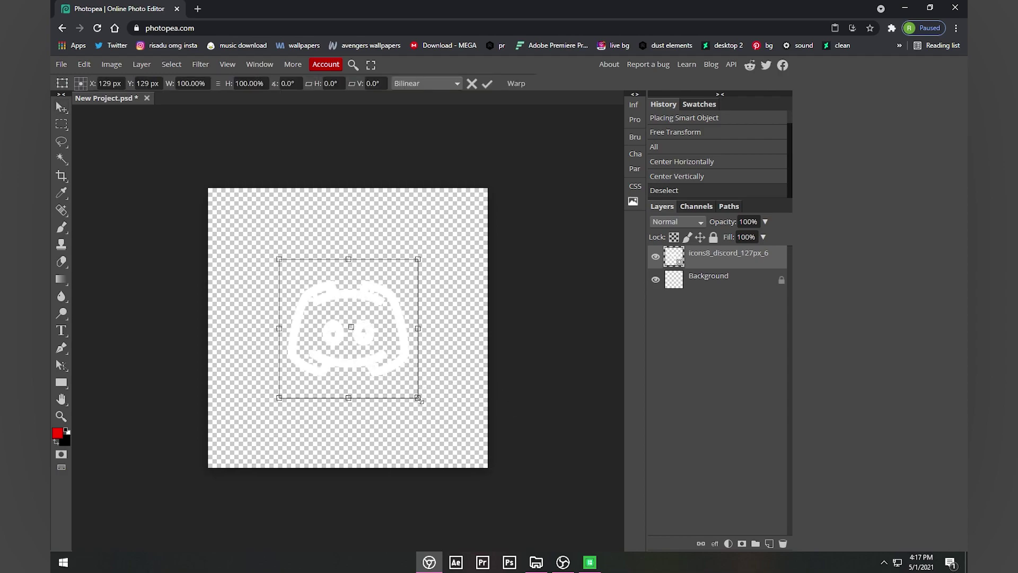
drag(417, 397, 509, 450)
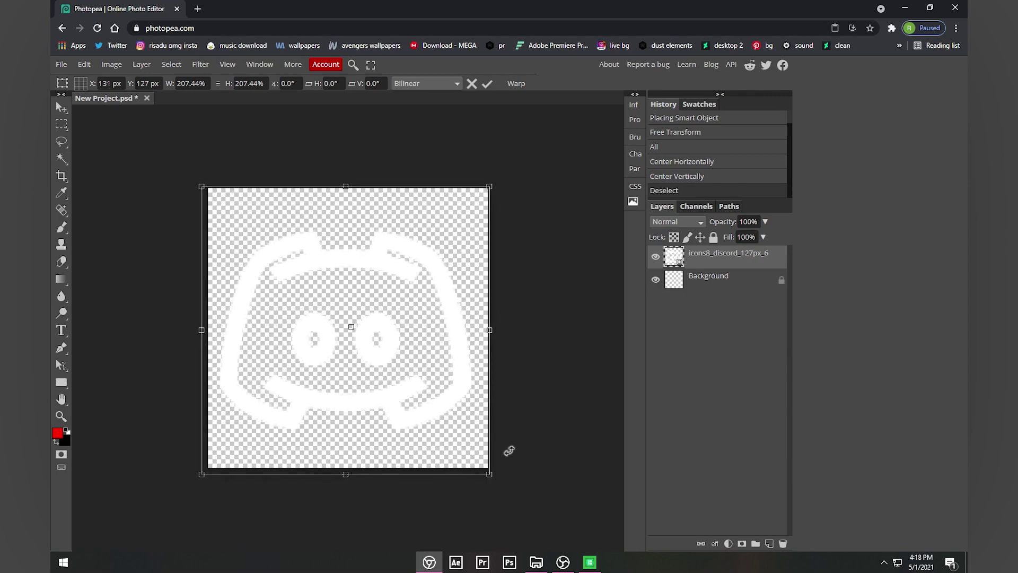
click(487, 85)
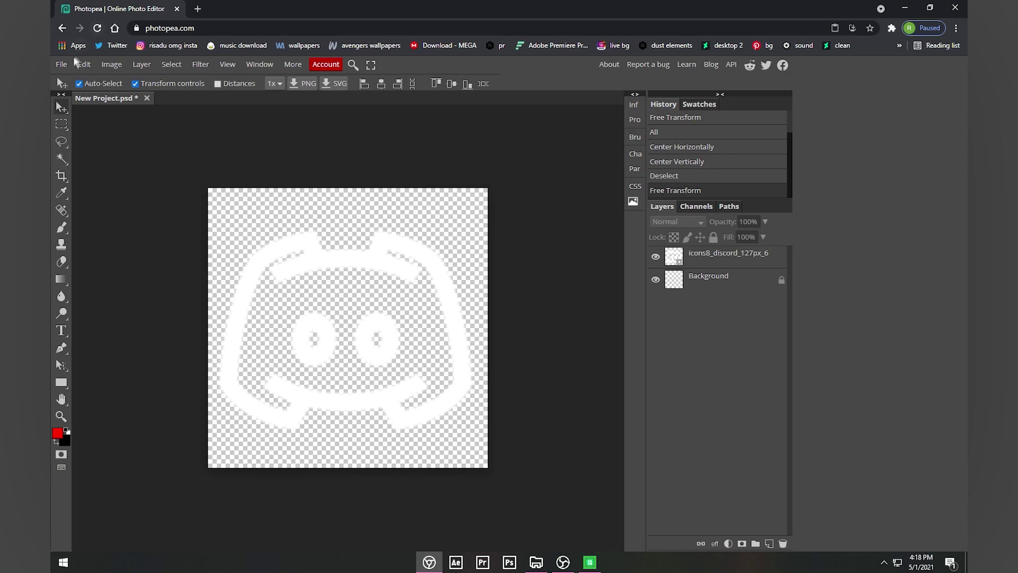
Export the Discord image as a 256×256 ICO, then dismiss Save As and minimize Chrome.
click(61, 64)
mouse_move(88, 227)
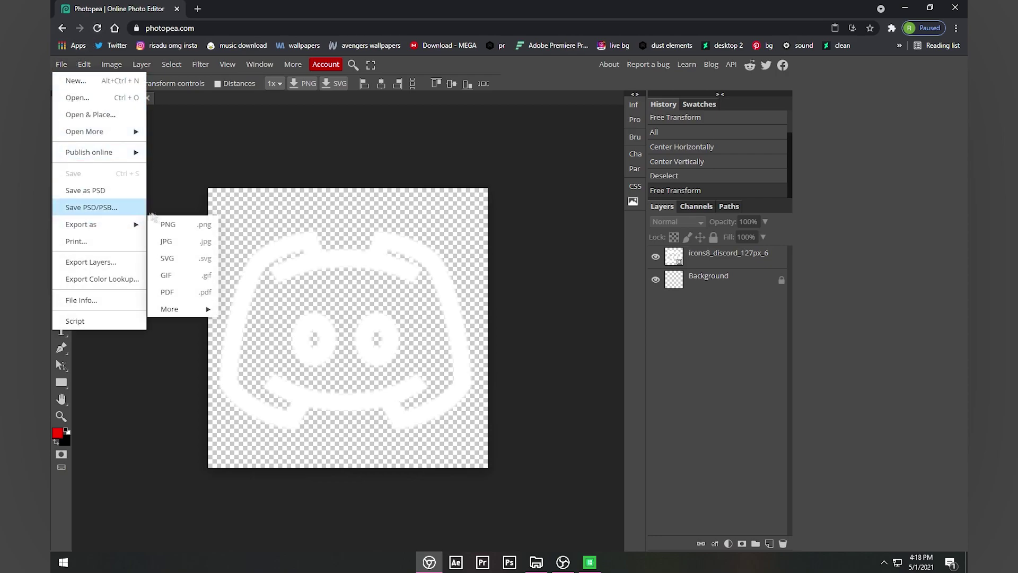
mouse_move(179, 308)
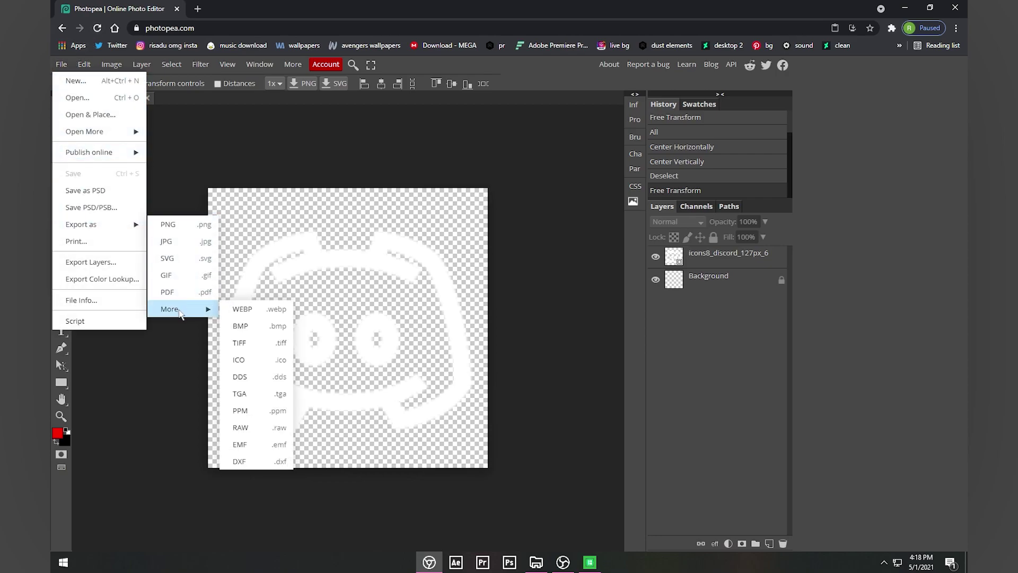
click(246, 360)
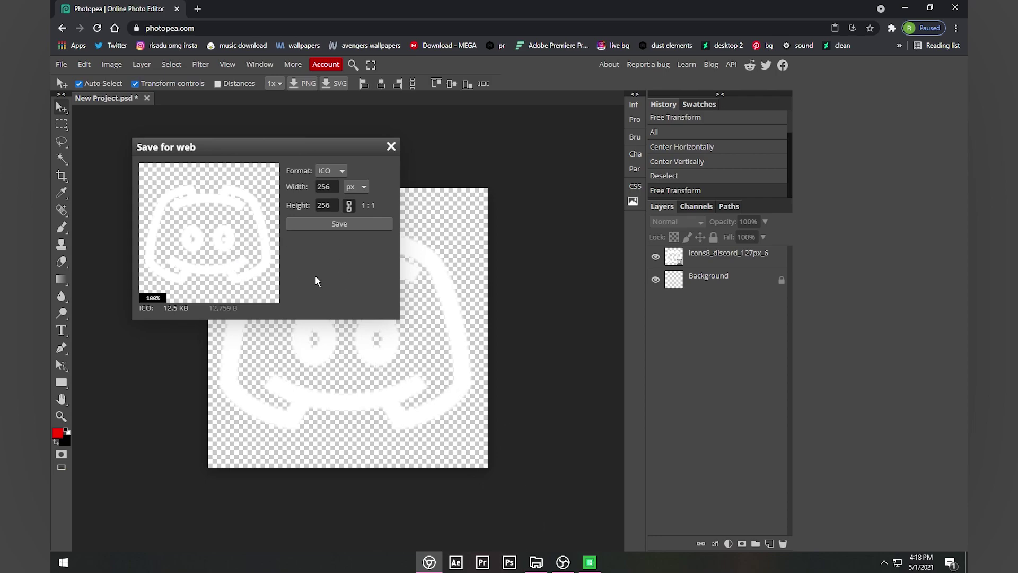
click(331, 170)
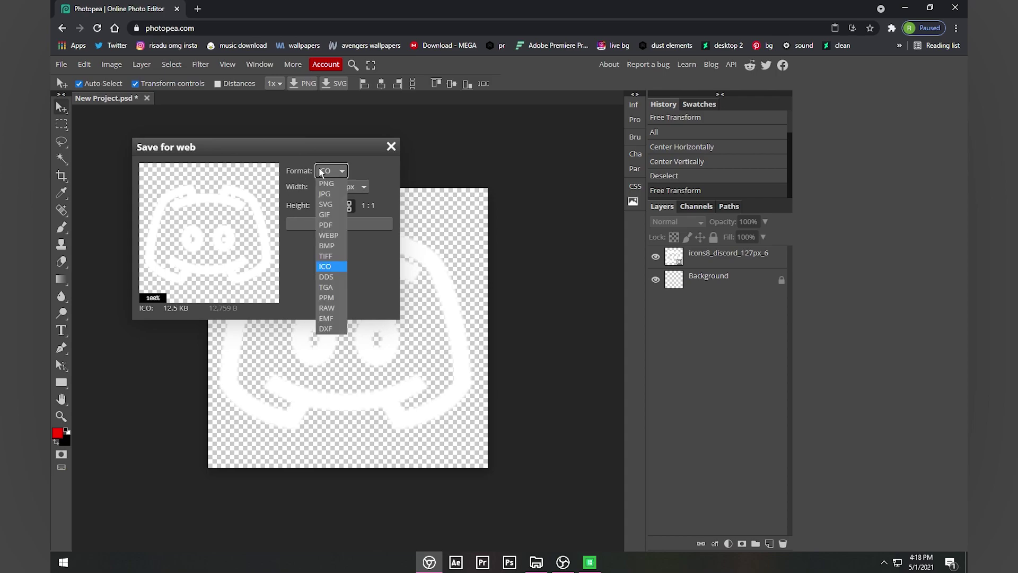
click(325, 268)
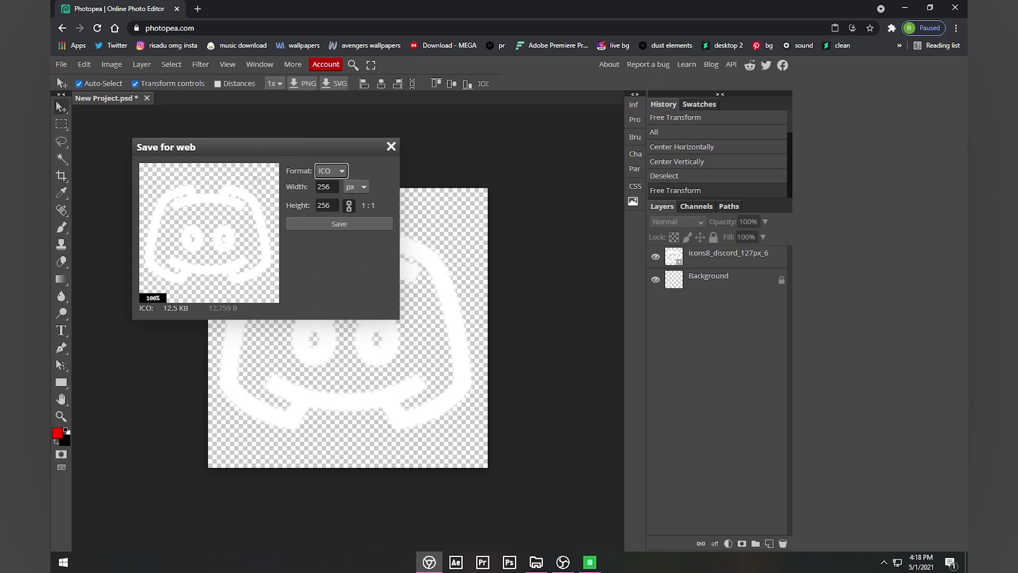
click(341, 222)
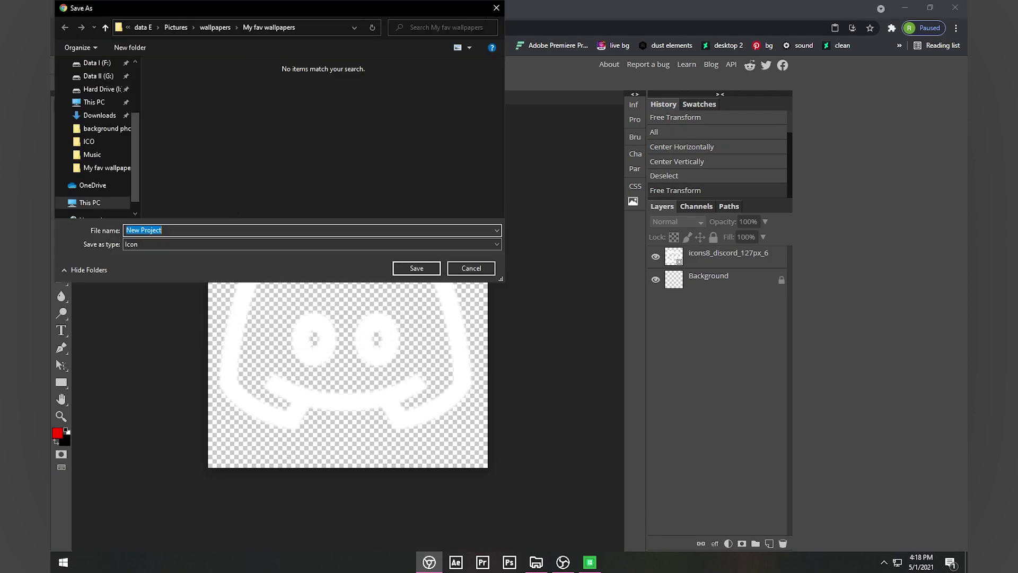
click(496, 8)
click(904, 7)
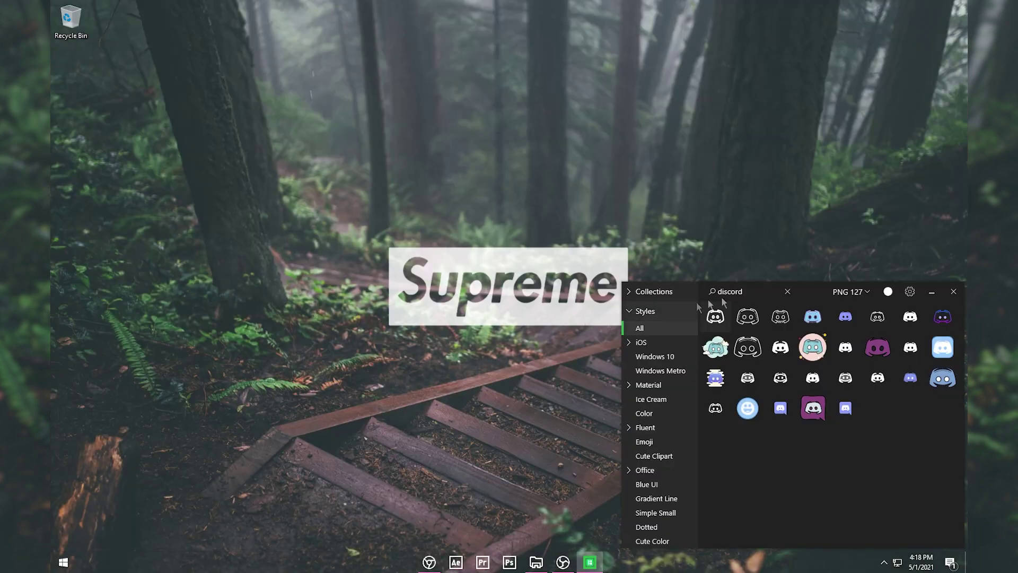
Close Icons8 and open the pinned File Explorer shortcut's Properties.
click(954, 291)
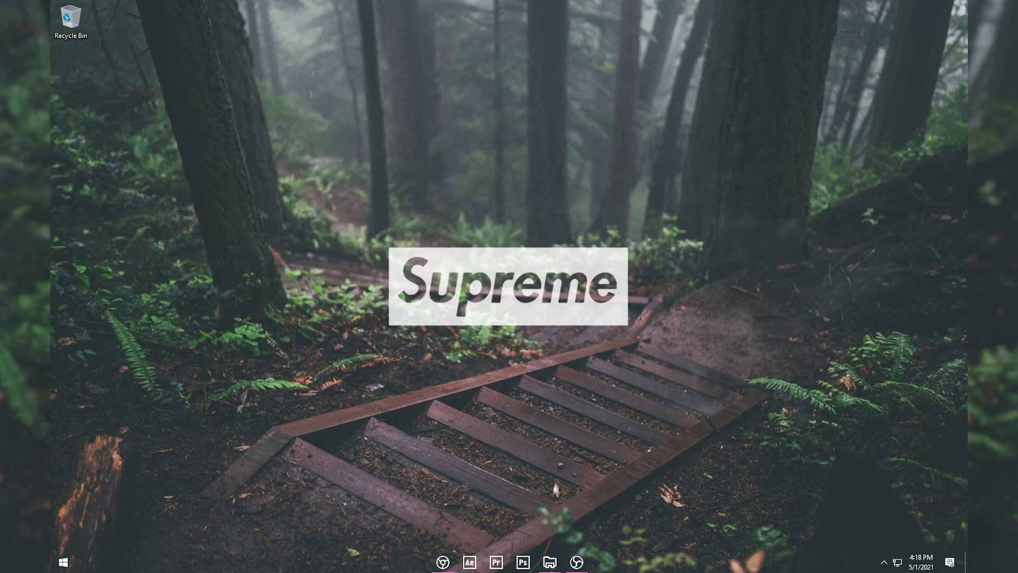
right_click(550, 562)
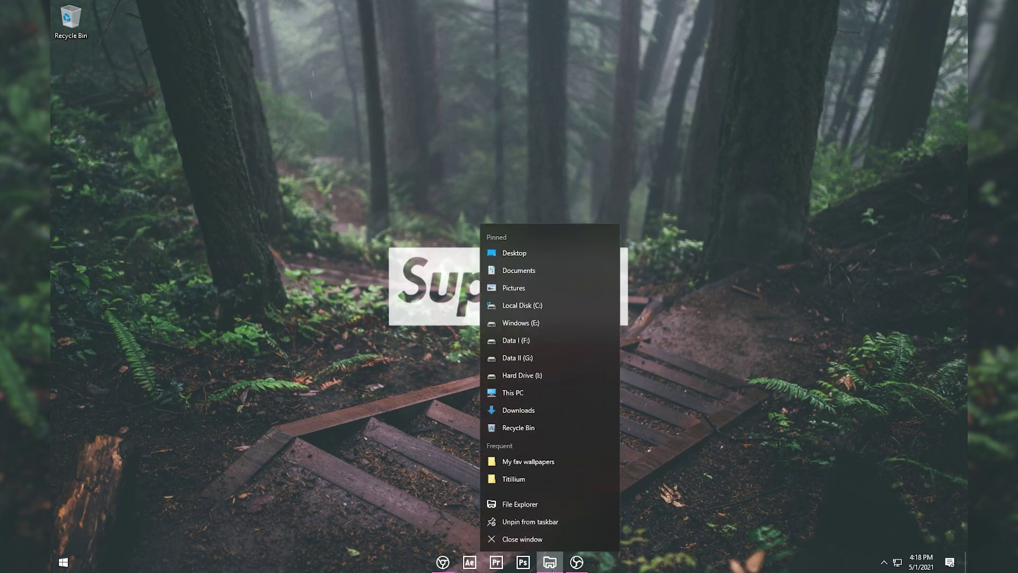
right_click(511, 501)
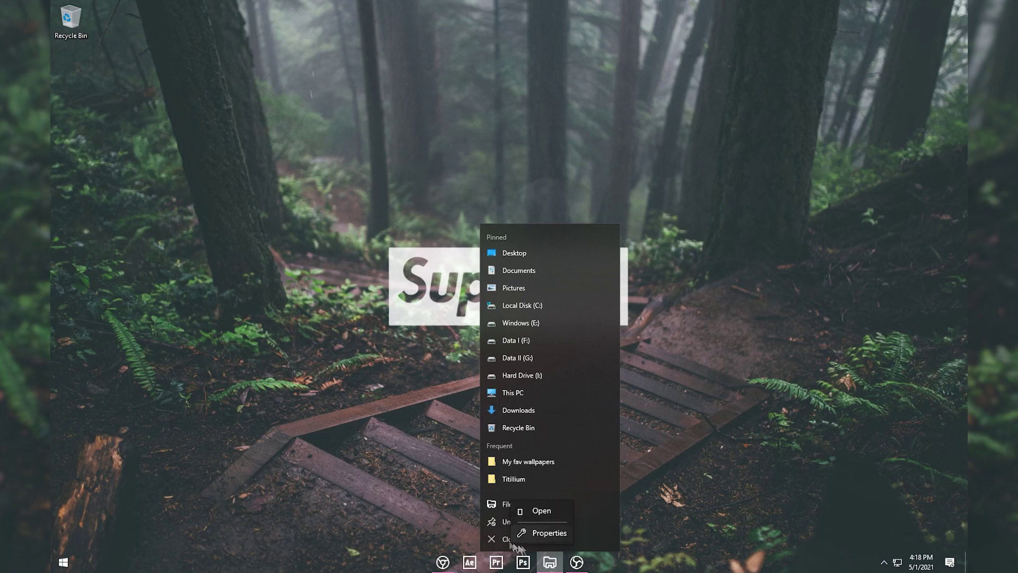
click(550, 533)
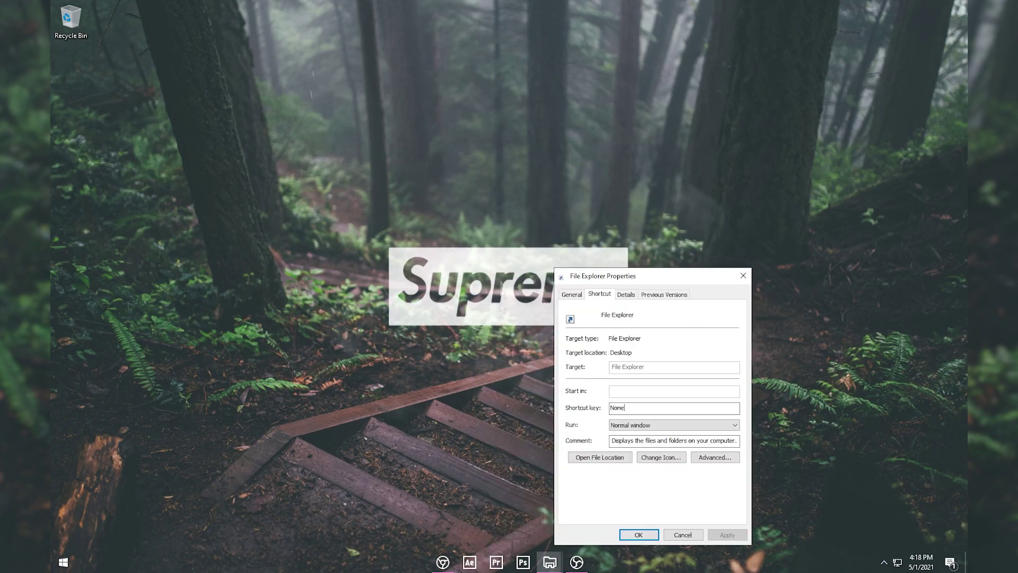
drag(609, 280, 415, 106)
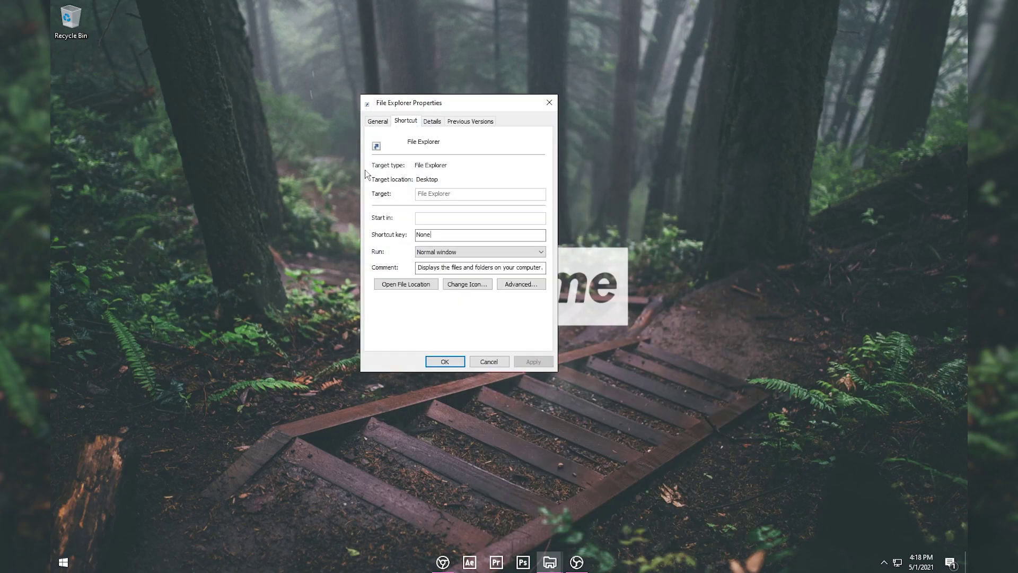
Change the File Explorer shortcut's icon to file explorer.ico and confirm.
click(466, 284)
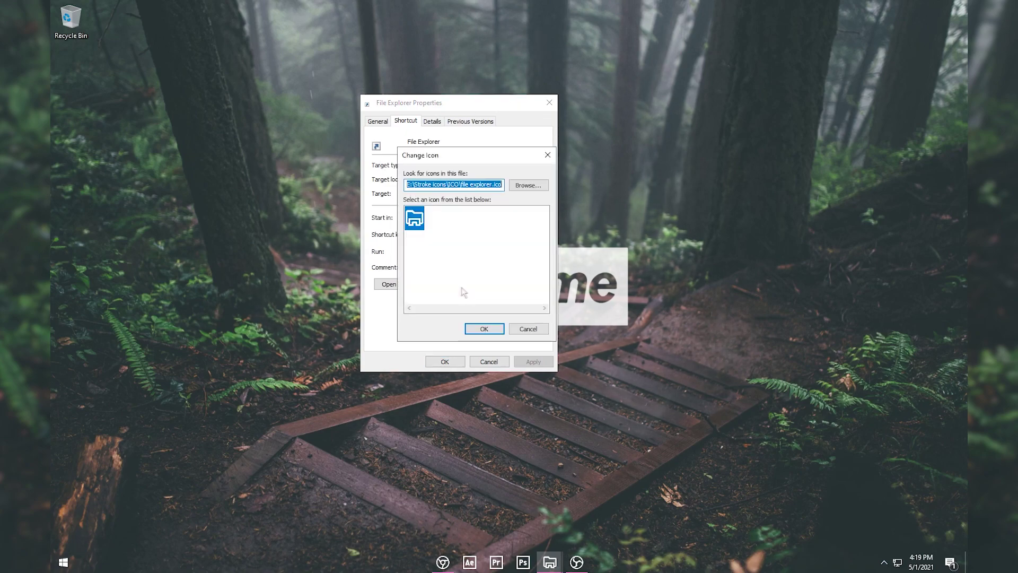
click(513, 187)
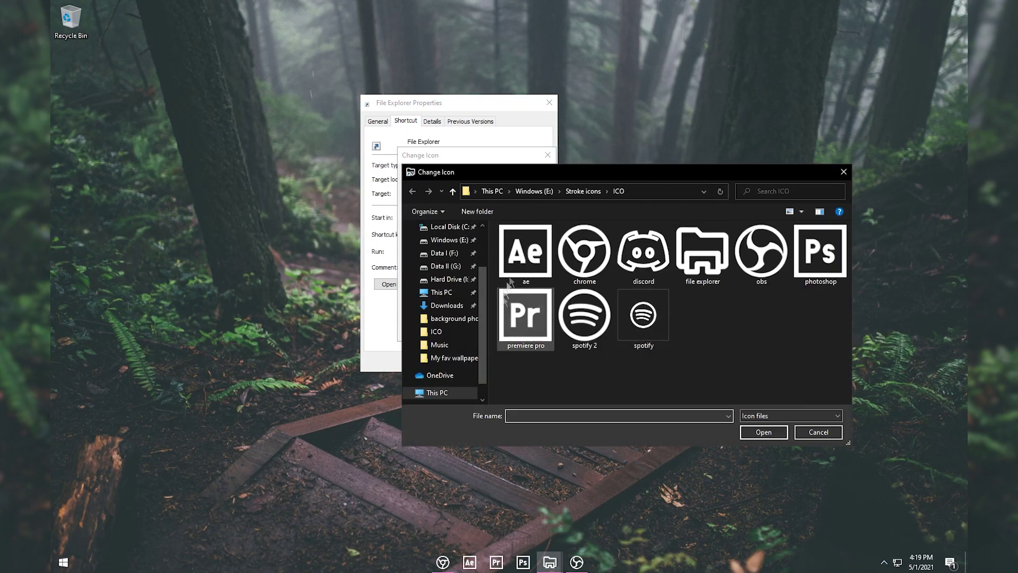
click(703, 252)
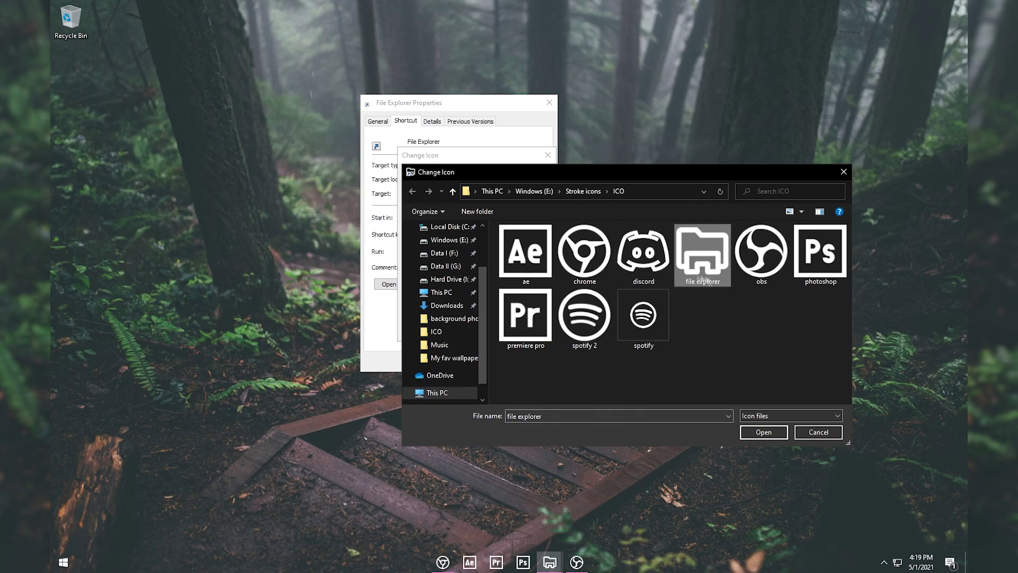
click(764, 432)
click(480, 327)
click(446, 362)
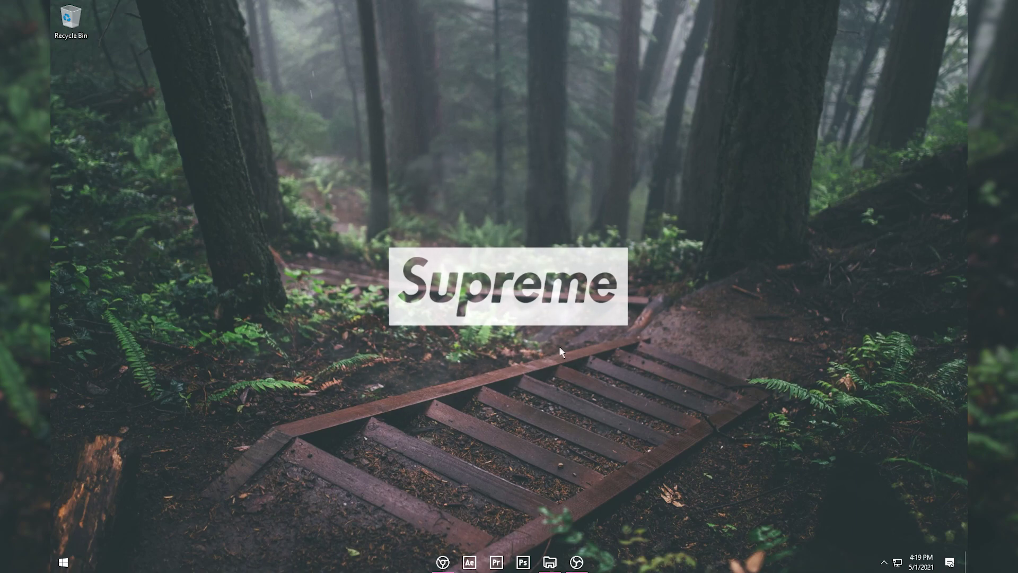
Restore, reposition and minimize the Taskbarx install folder window.
click(552, 558)
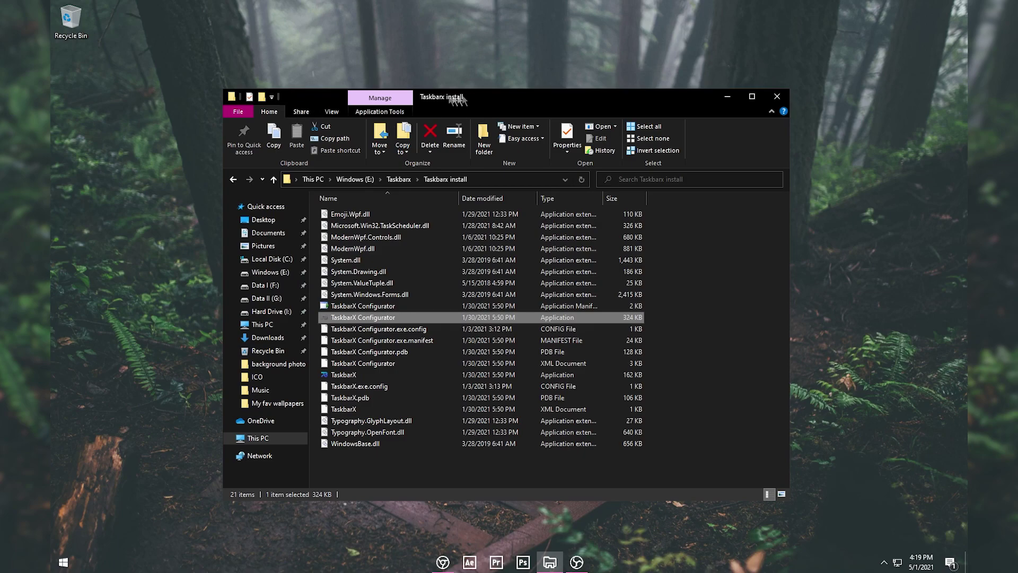
drag(432, 99, 397, 87)
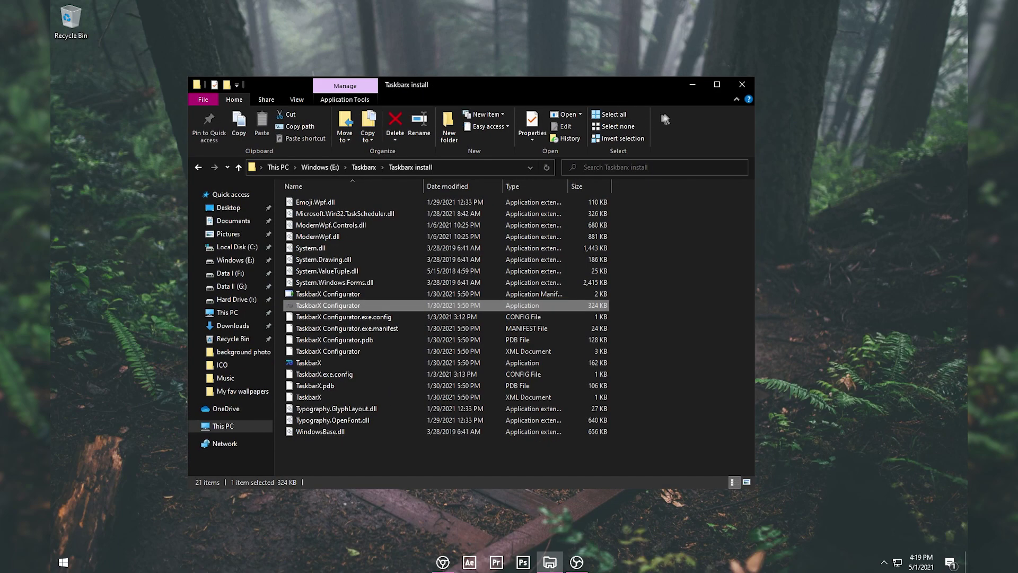
click(692, 86)
Restart Windows Explorer from Task Manager, then close Task Manager.
right_click(610, 561)
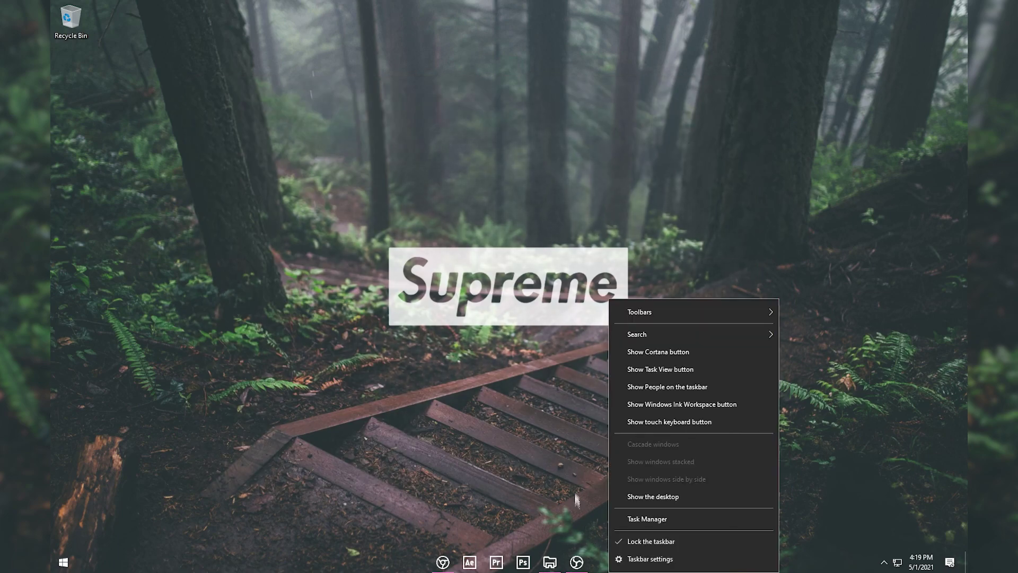
click(644, 519)
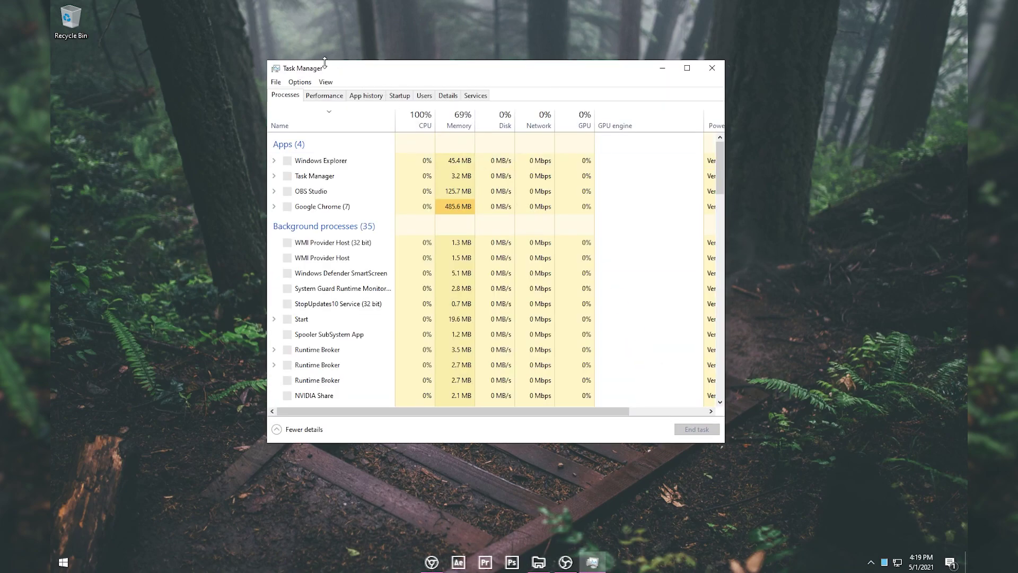
click(319, 160)
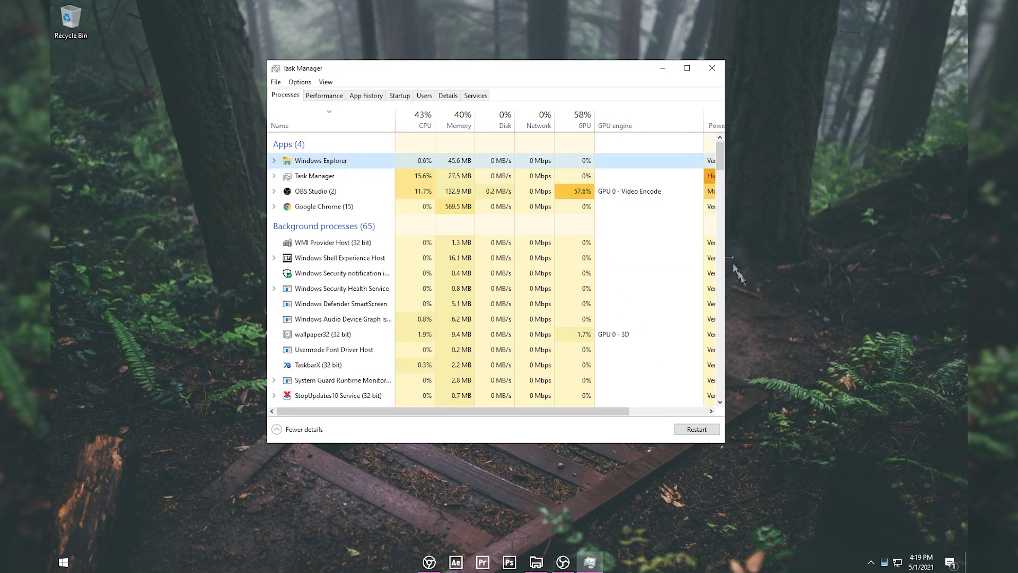
click(711, 68)
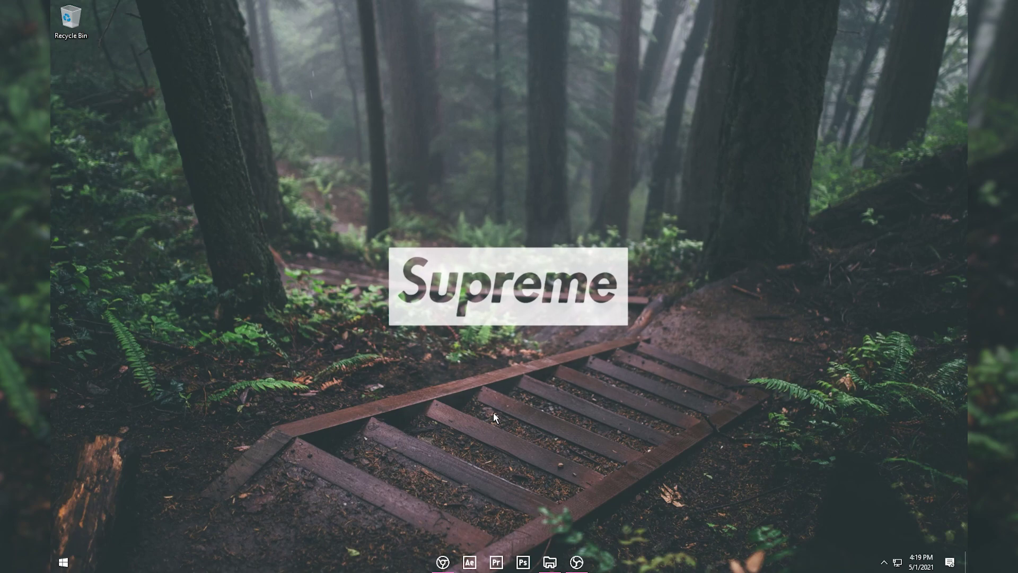
click(63, 562)
click(63, 538)
click(412, 408)
click(410, 406)
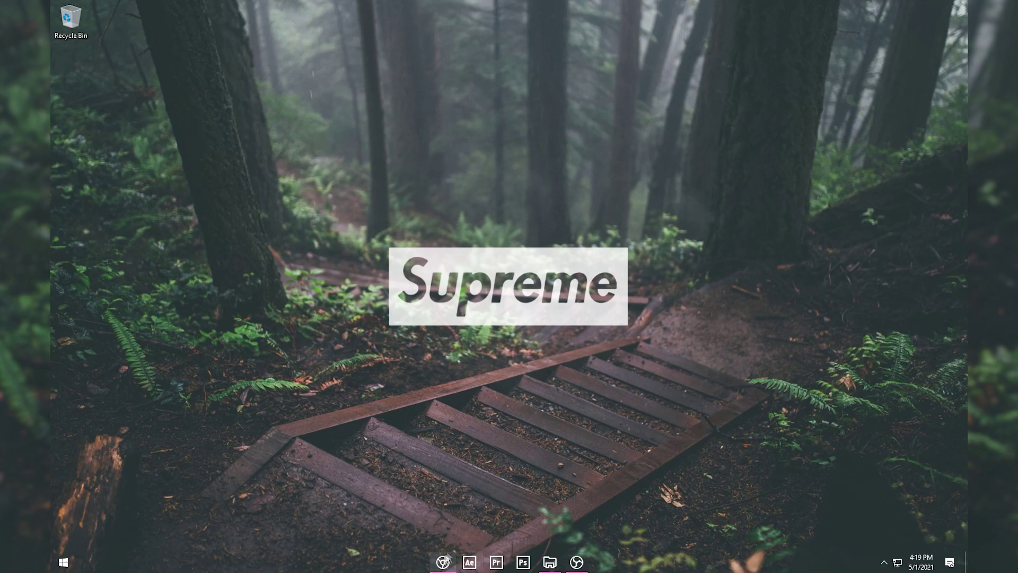
right_click(470, 563)
right_click(470, 563)
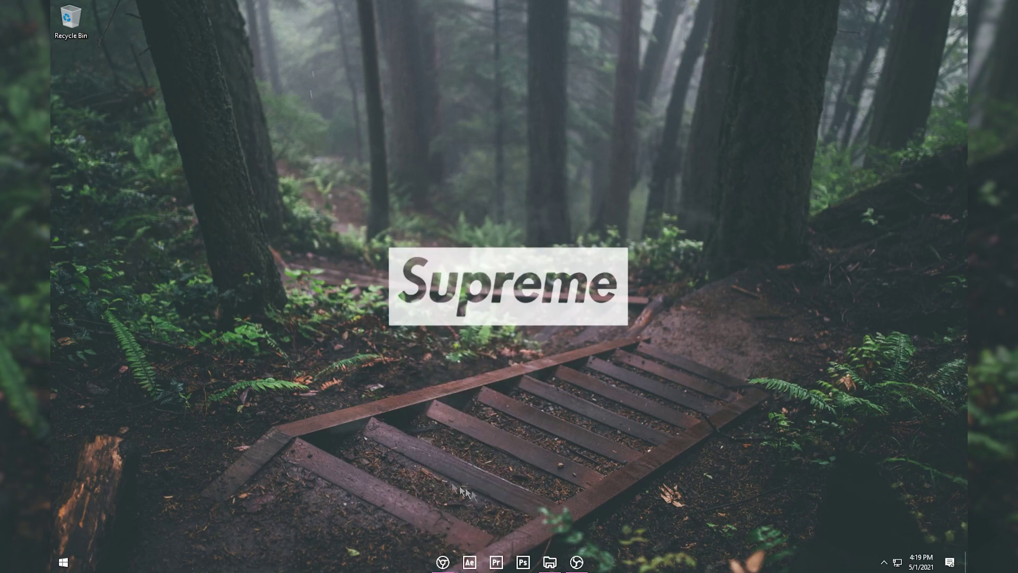
right_click(470, 566)
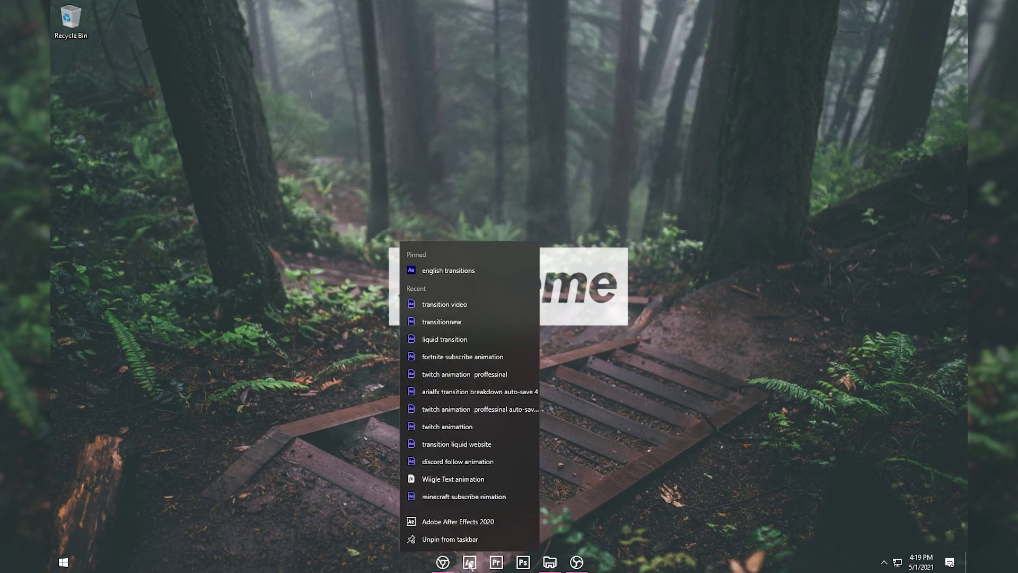
right_click(434, 521)
click(477, 509)
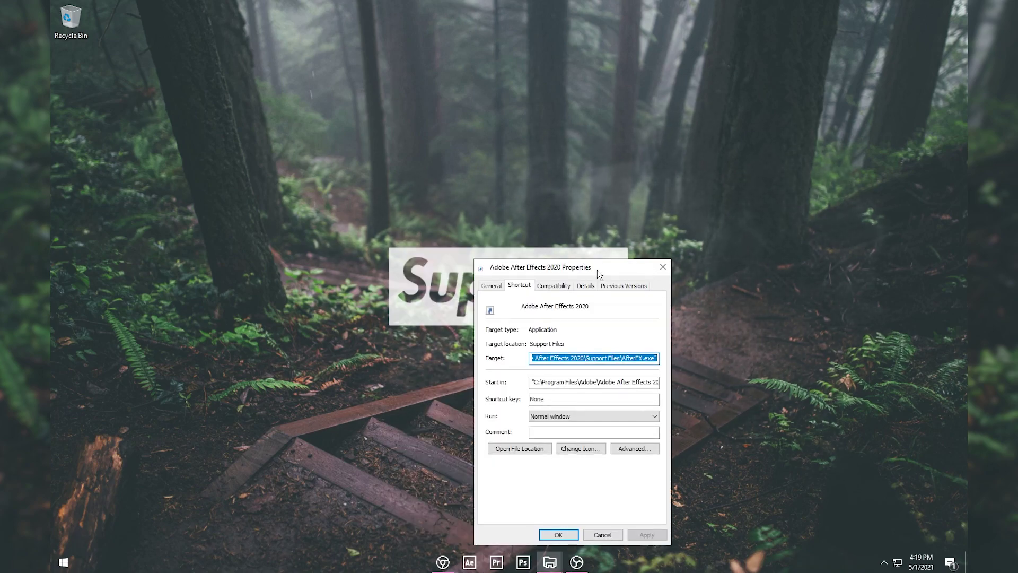
drag(597, 270, 543, 170)
click(609, 167)
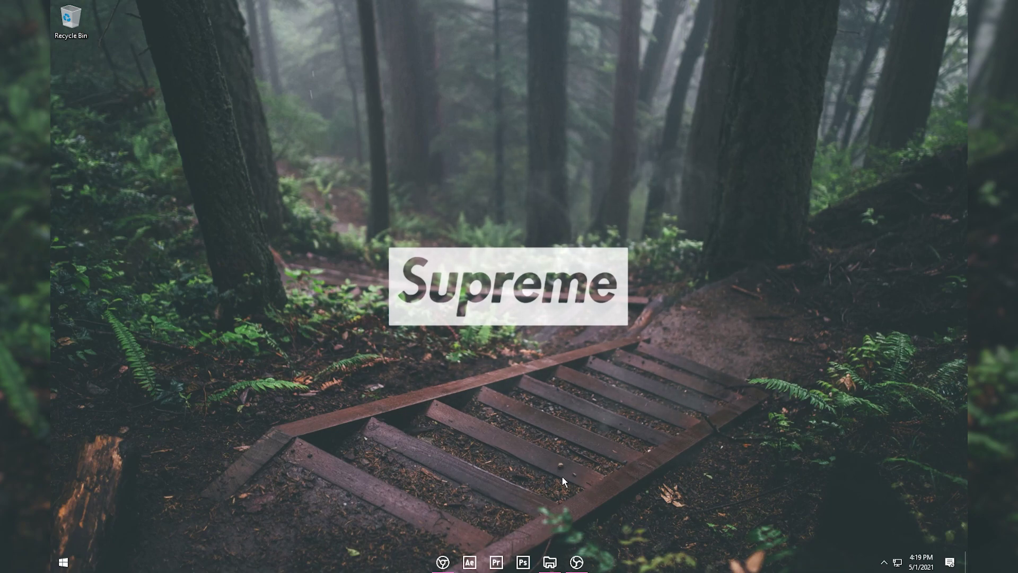
Open the Start menu's alphabetical app list and browse down to the C and D entries.
click(63, 562)
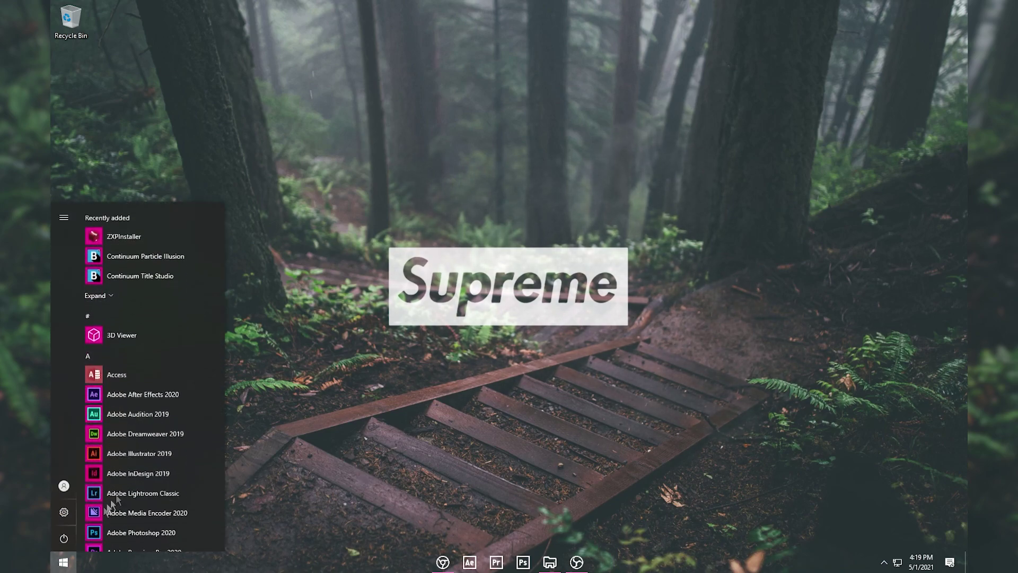
scroll(140, 445, down, 2)
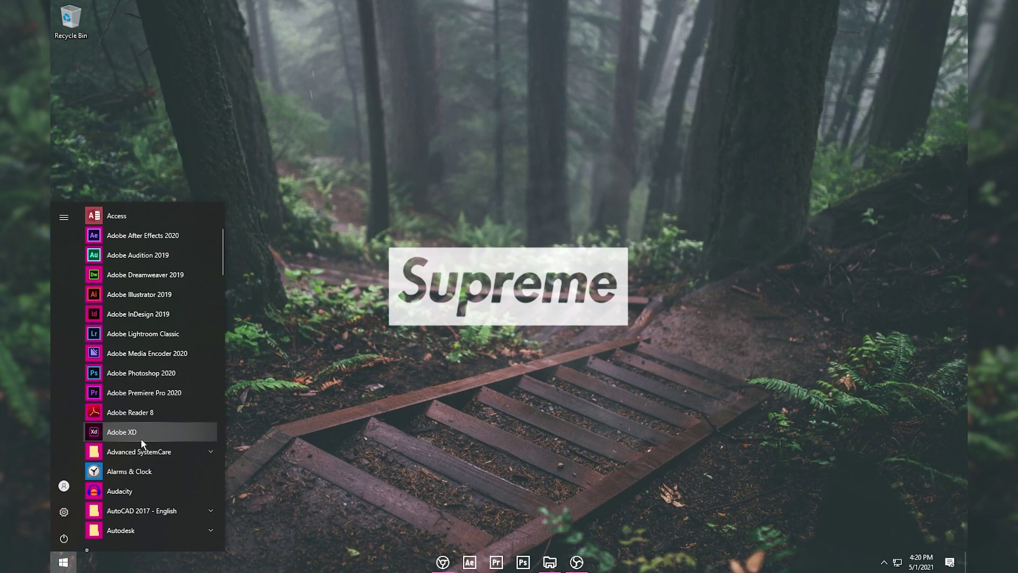
scroll(141, 438, down, 3)
scroll(137, 392, down, 3)
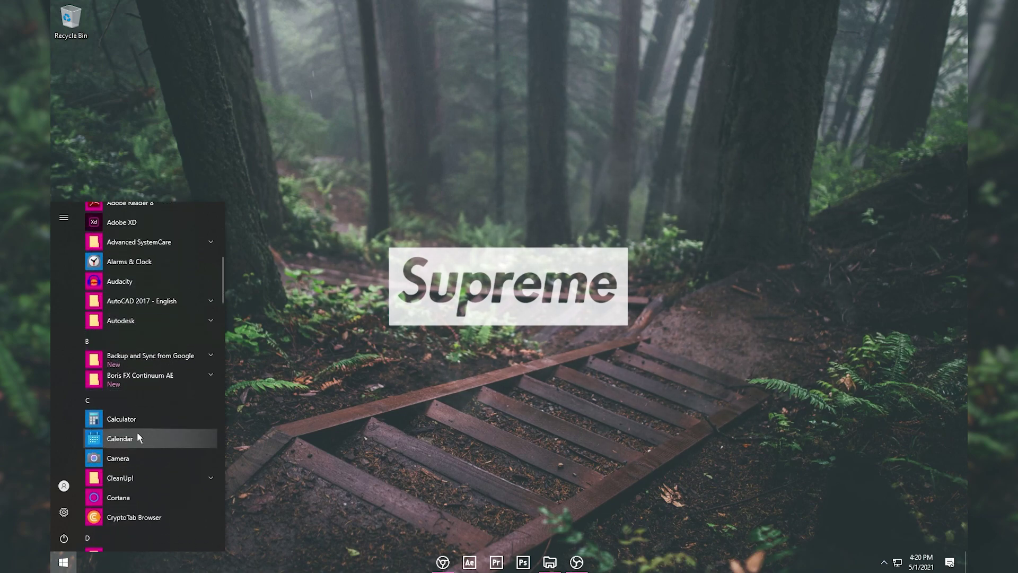
scroll(150, 443, down, 3)
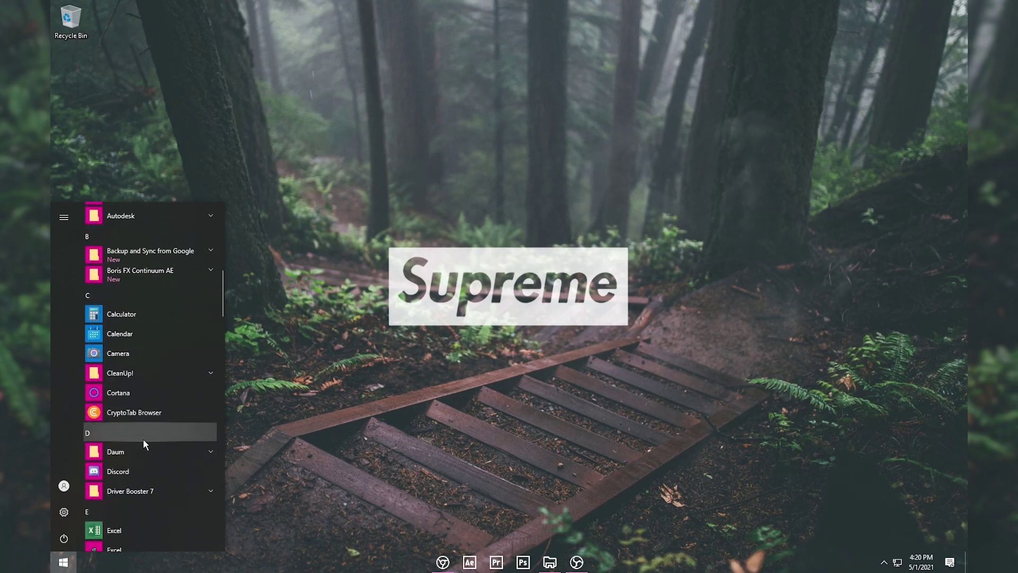